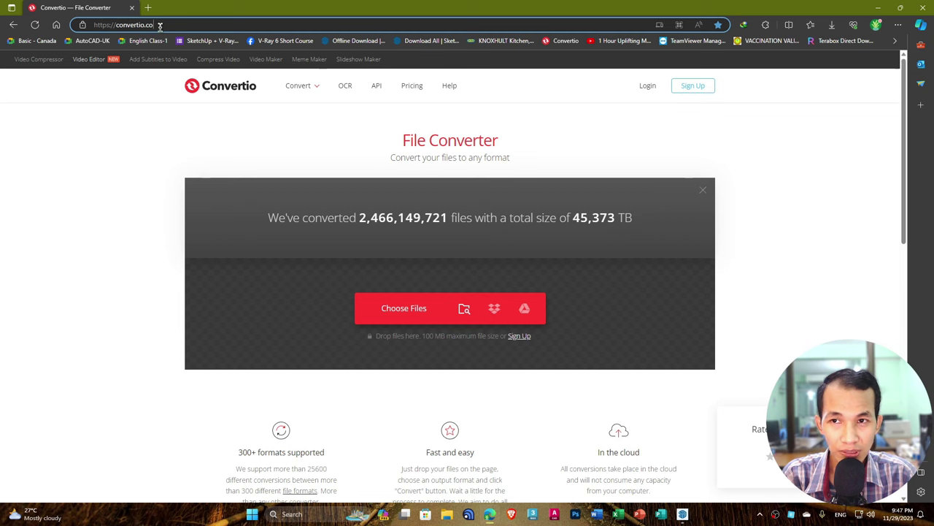
Step: Load the convertio.co file converter page
key("Return")
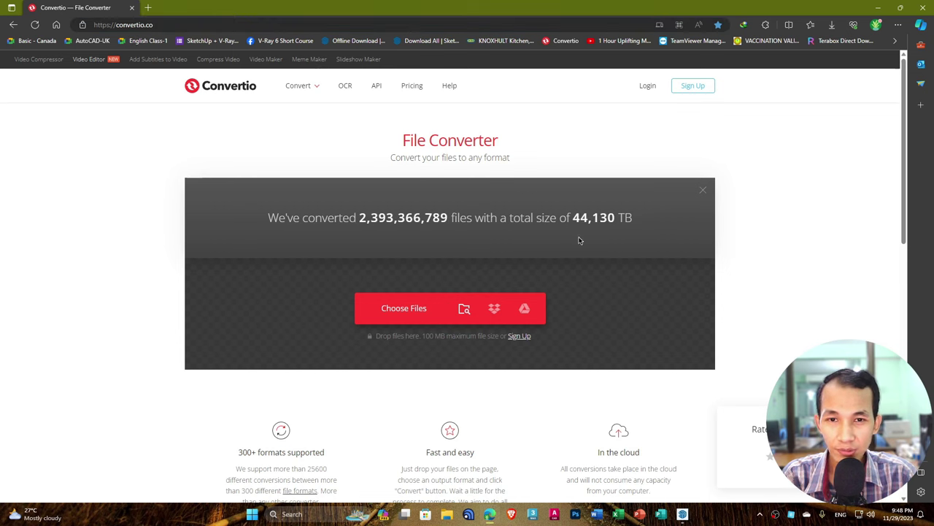
Step: Preview the Sweety Home and Yoma Bank logo images saved on the desktop
left_click(879, 7)
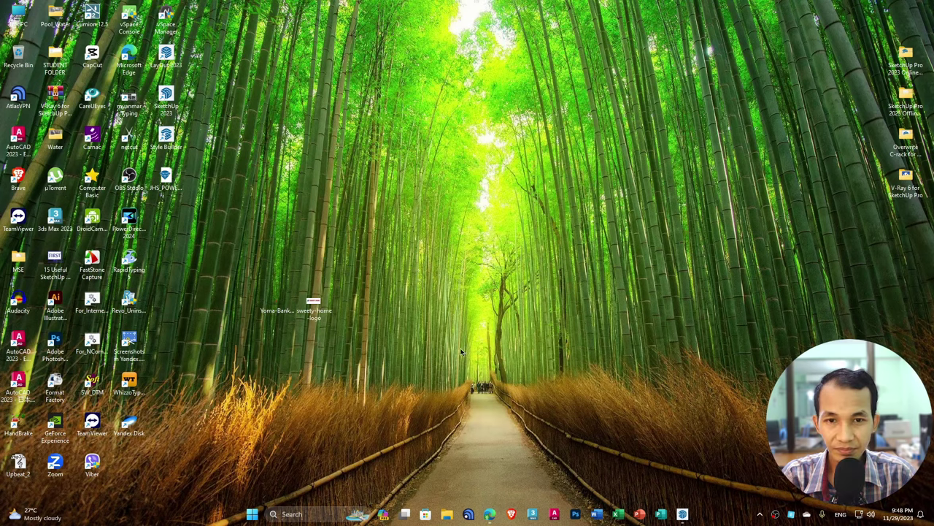
double_click(316, 303)
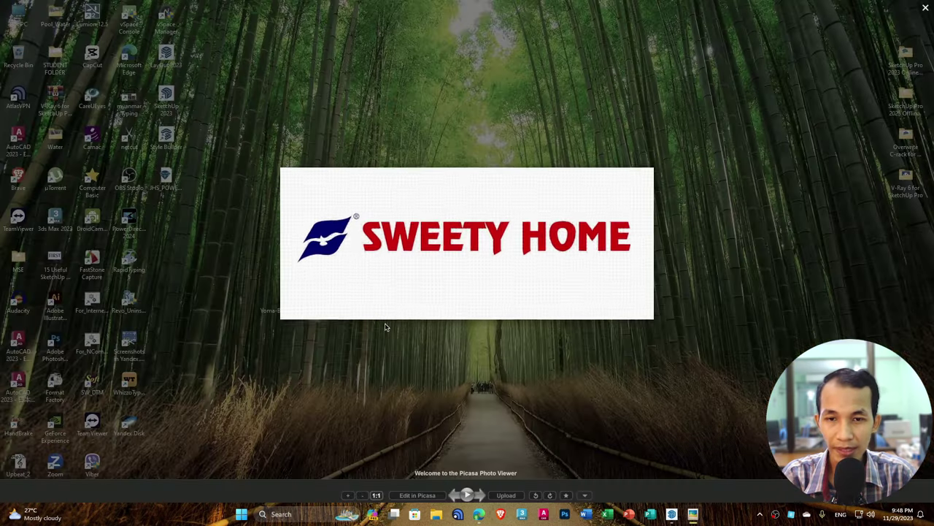
key("Escape")
double_click(275, 305)
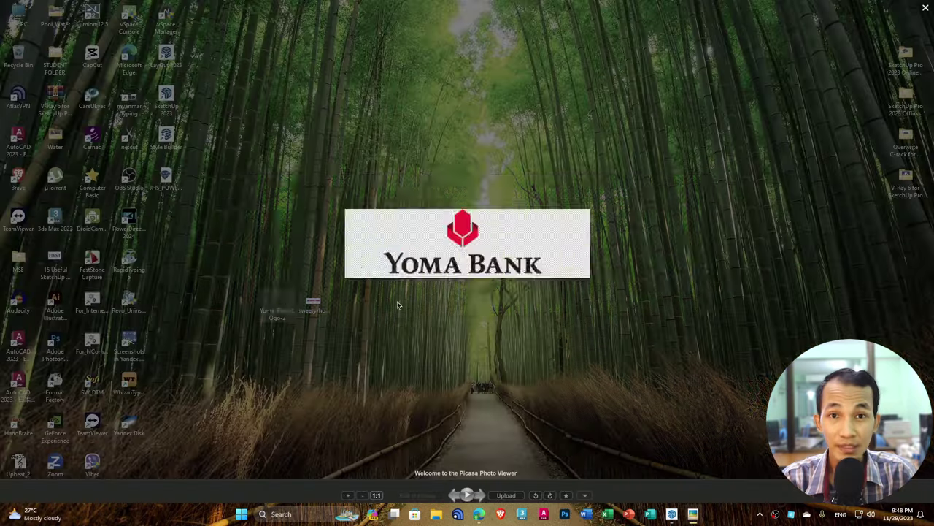
key("Escape")
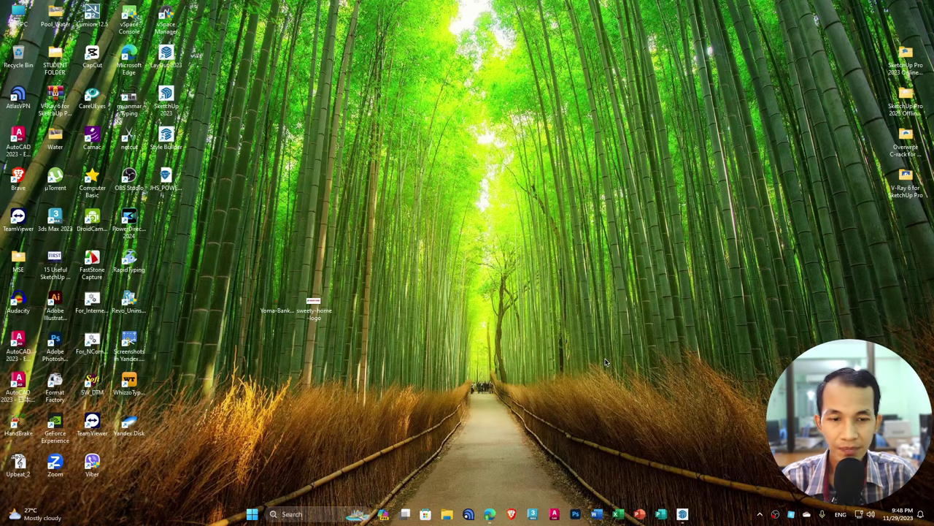
Step: Switch back to the Convertio page in Edge and choose sweety-home-logo from the Desktop as the file for conversion
left_click(490, 515)
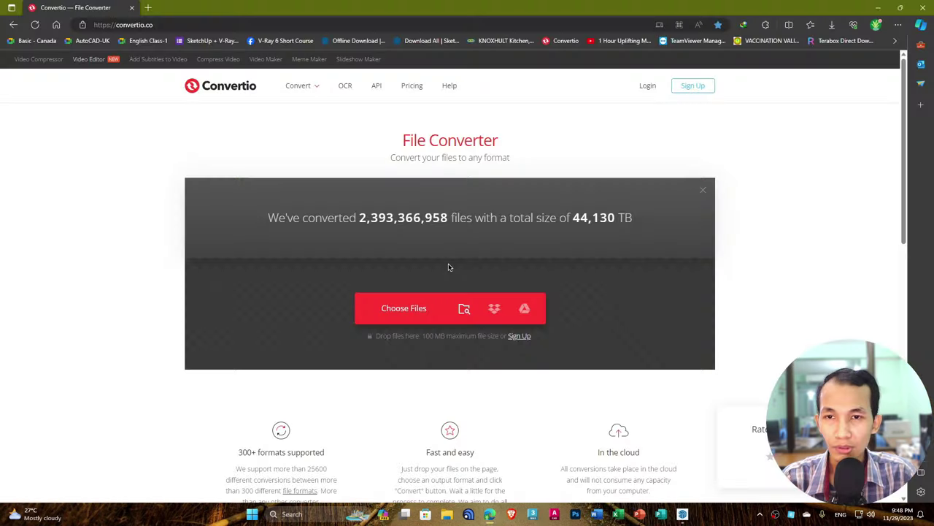
left_click(408, 310)
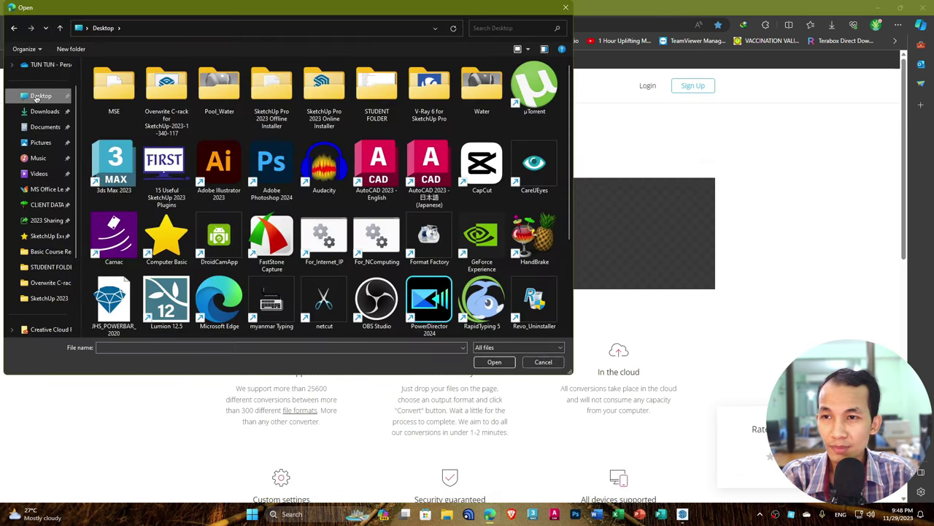
scroll(349, 283, "down", 2)
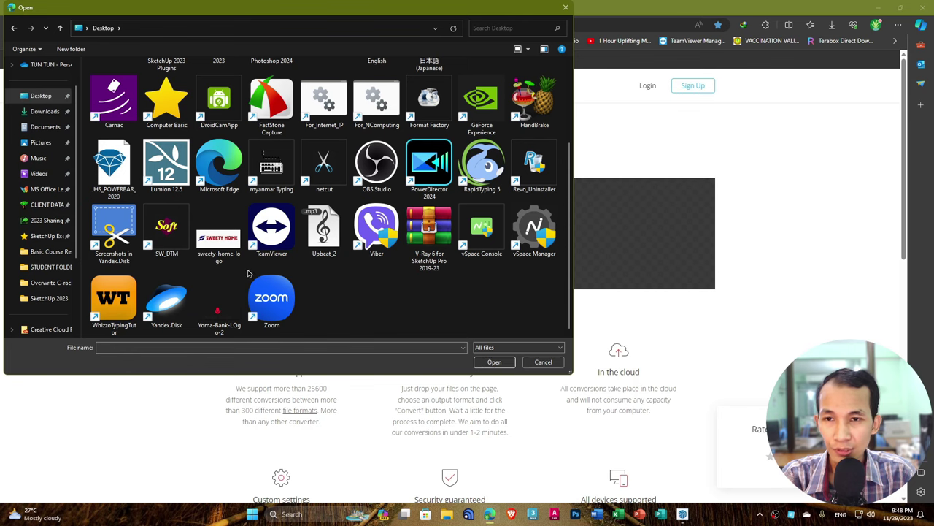
left_click(220, 252)
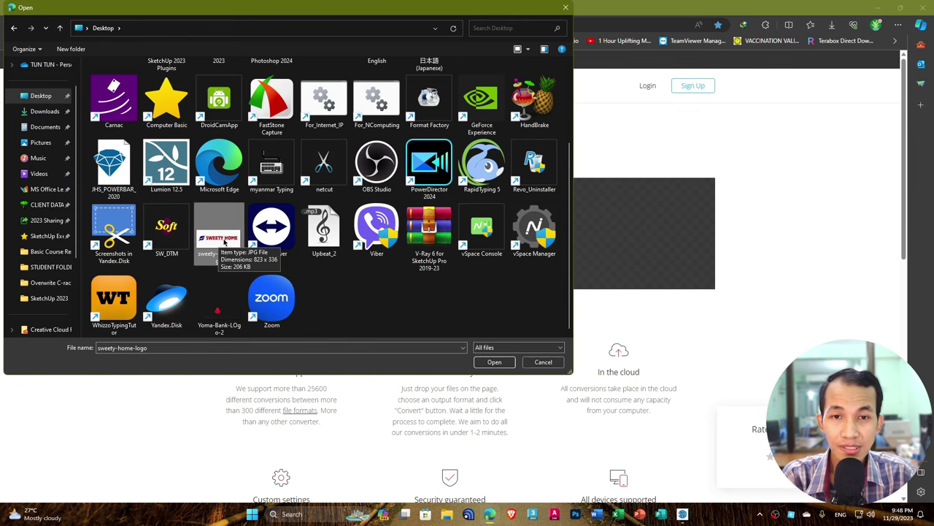
double_click(216, 244)
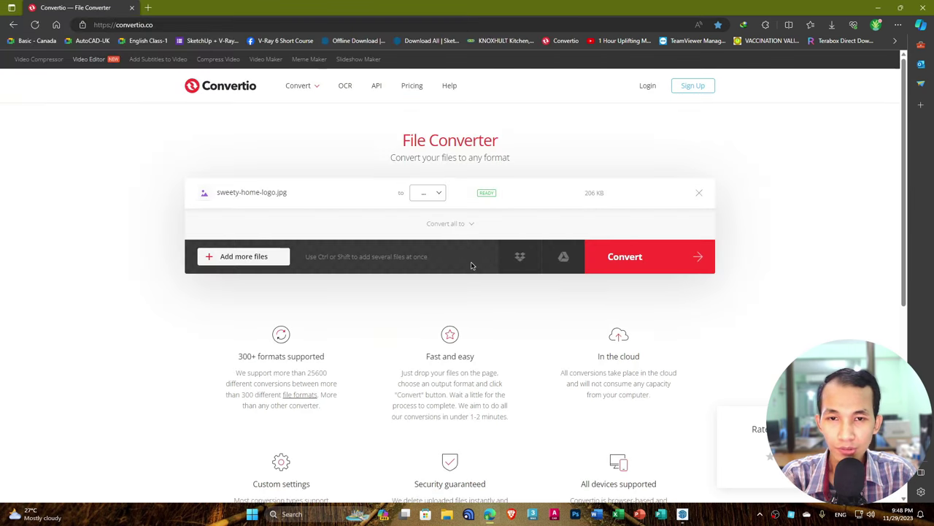
Step: Convert sweety-home-logo.jpg to the DXF CAD format and download the converted file
left_click(438, 194)
mouse_move(430, 341)
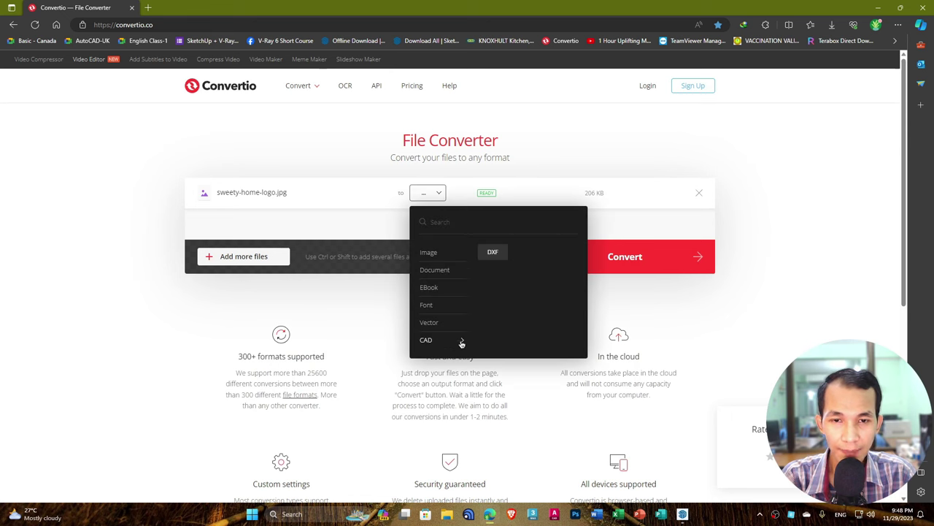
left_click(494, 252)
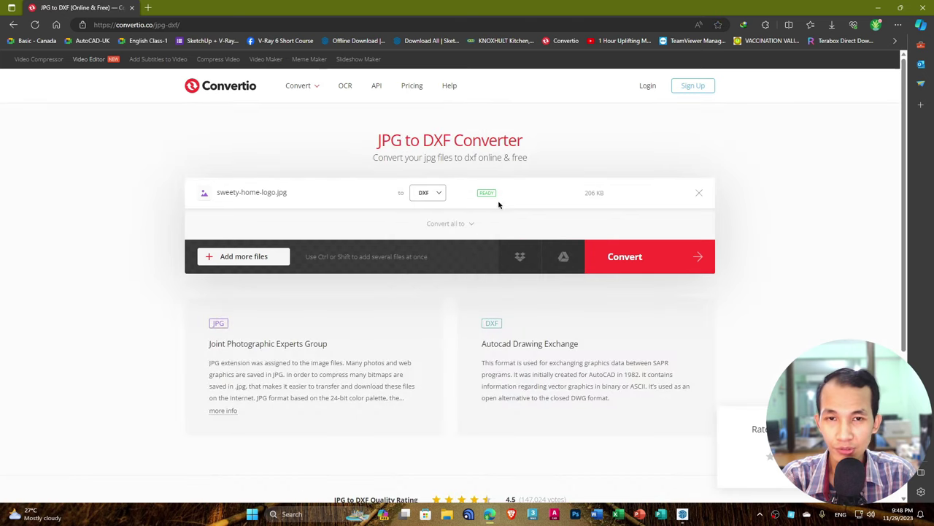
left_click(632, 260)
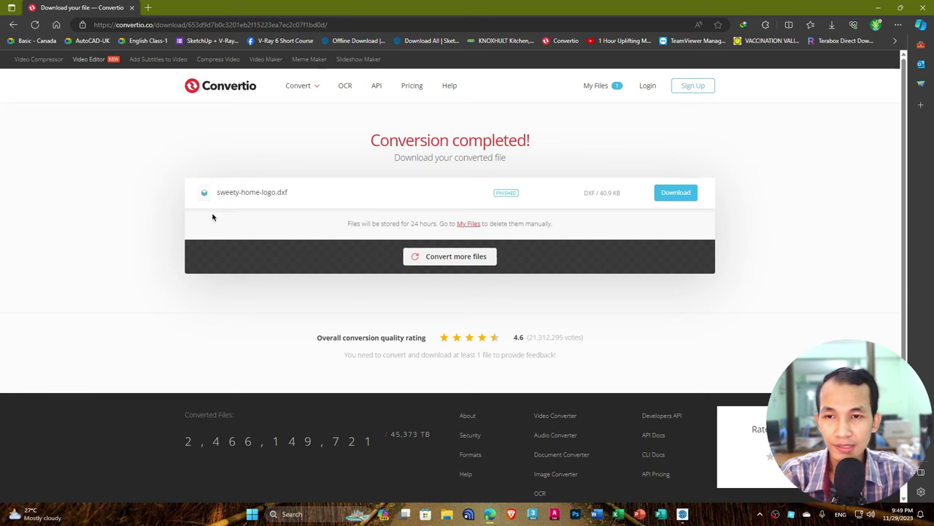
left_click(676, 194)
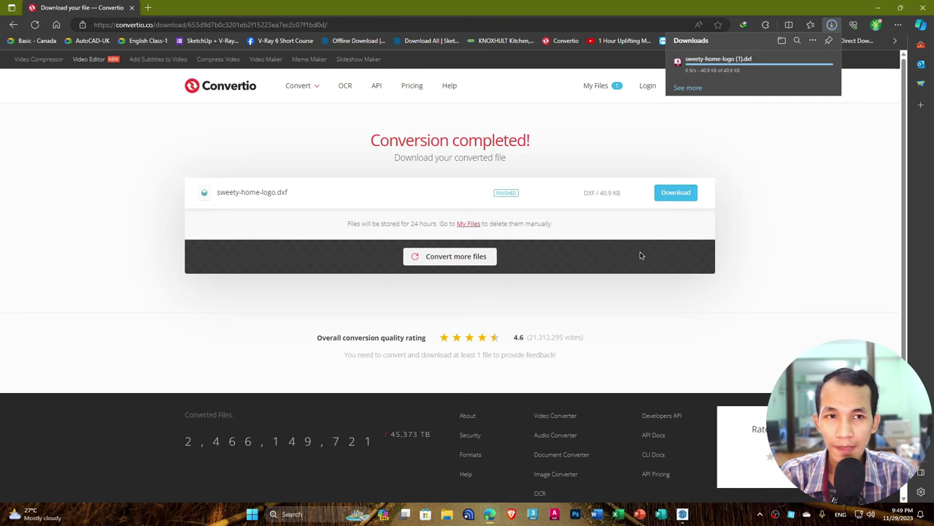
Step: Switch to SketchUp and import the DXF file sweety-home-logo (1) from the Downloads folder, dismissing the import results
left_click(878, 7)
left_click(682, 514)
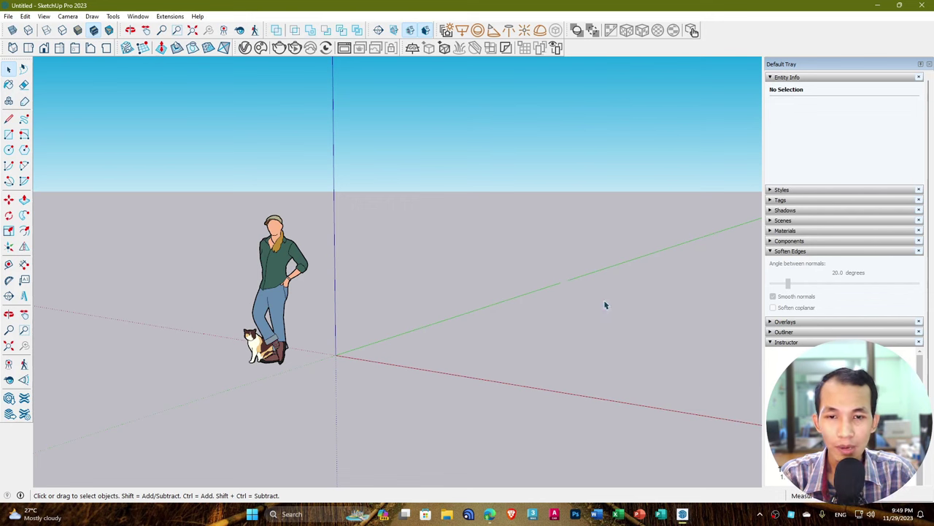
scroll(511, 343, "down", 5)
middle_click_drag(489, 349, 392, 369)
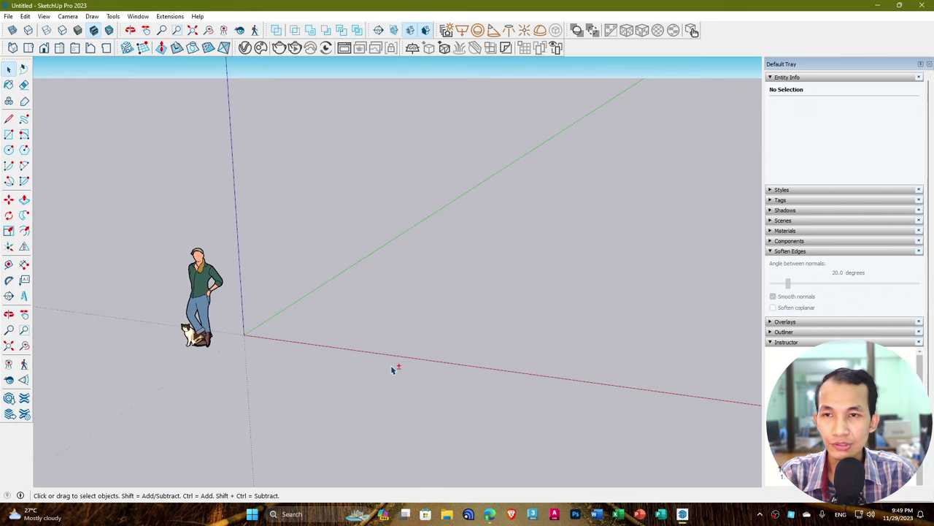
left_click(14, 16)
left_click(47, 173)
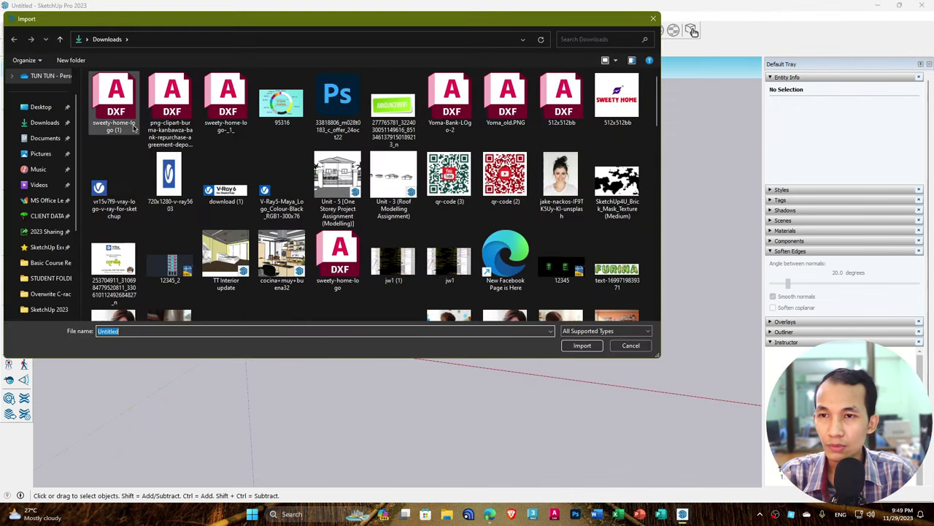
left_click(131, 126)
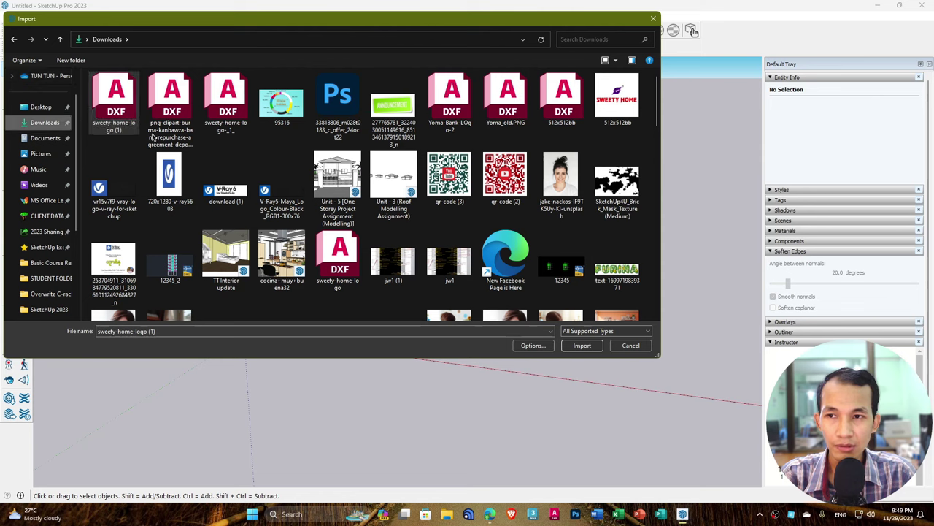
double_click(114, 107)
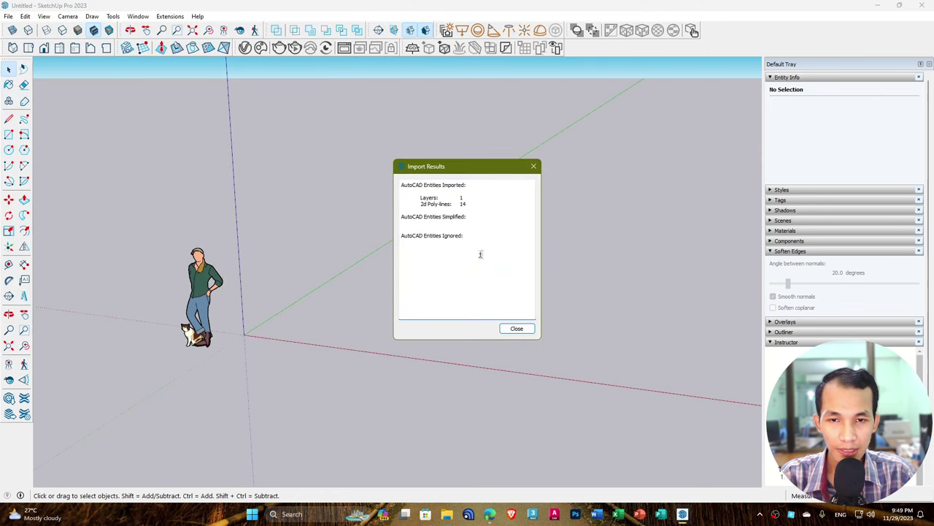
left_click(517, 328)
Step: Explode the imported SWEETY HOME logo component into loose edges and clear the selection
middle_click_drag(519, 318, 411, 327)
scroll(411, 328, "up", 3)
middle_click_drag(314, 281, 382, 300, "shift")
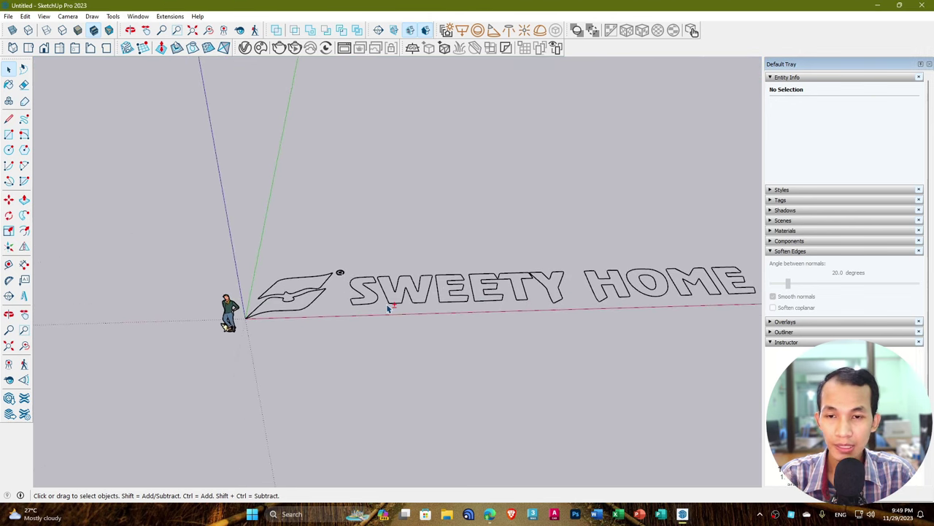
scroll(381, 321, "up", 3)
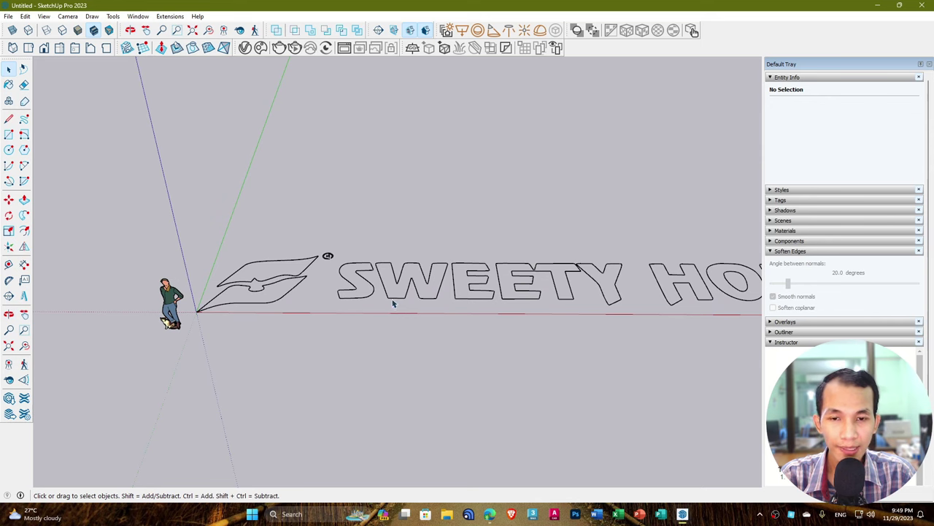
left_click(393, 303)
scroll(392, 305, "up", 2)
right_click(390, 306)
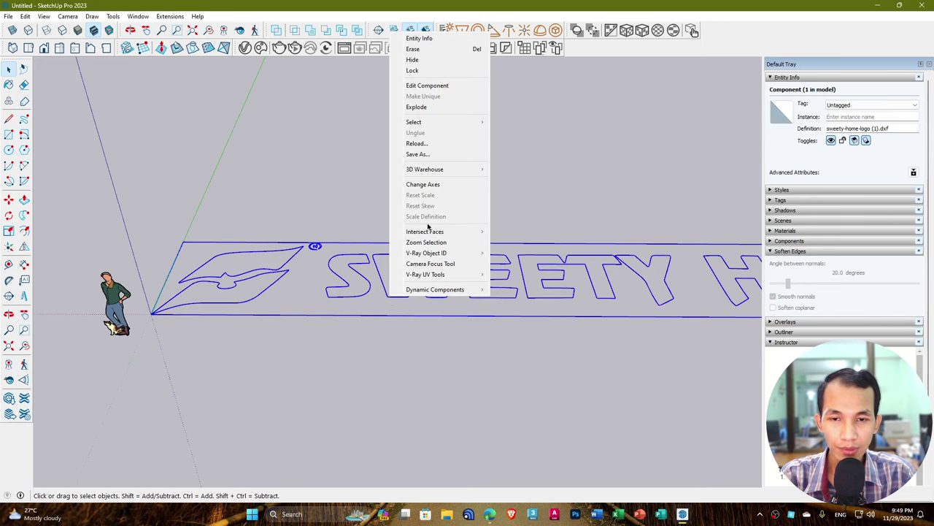
left_click(417, 107)
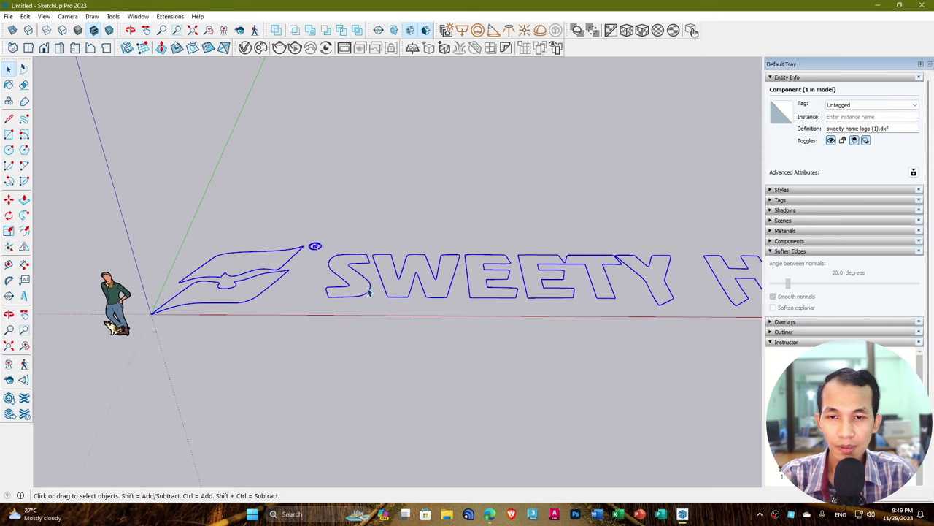
scroll(329, 249, "up", 4)
left_click(418, 333)
Step: Delete the small circled registered mark between the logo emblem and the letter S
scroll(420, 334, "up", 5)
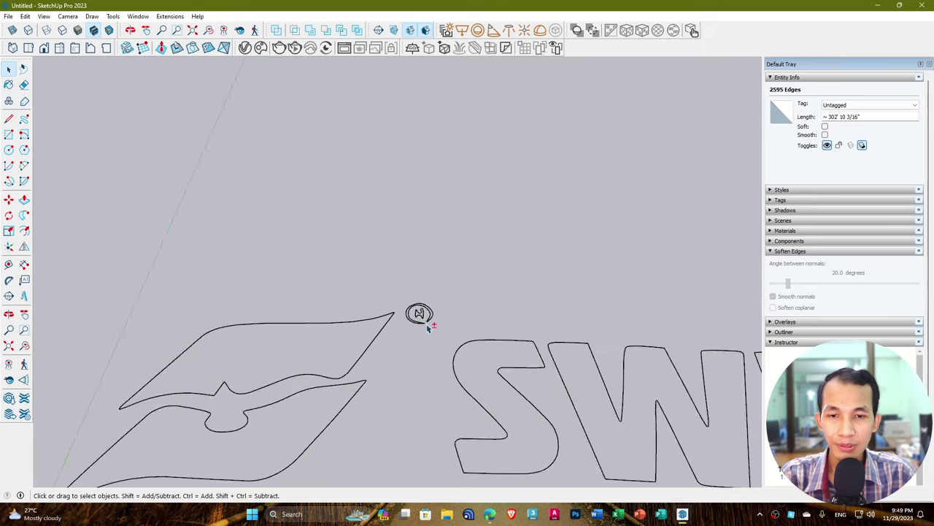
scroll(422, 334, "up", 1)
middle_click_drag(422, 333, 431, 329, "shift")
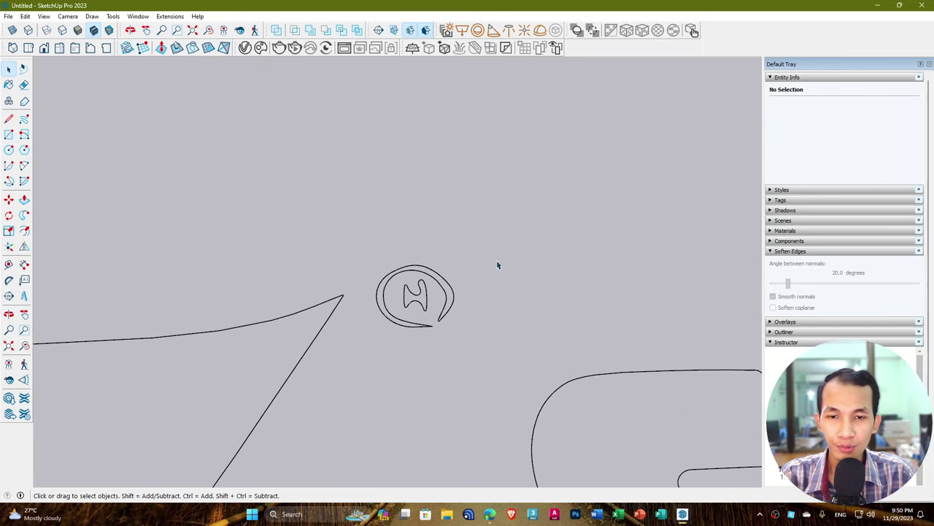
scroll(409, 358, "down", 1)
key("Delete")
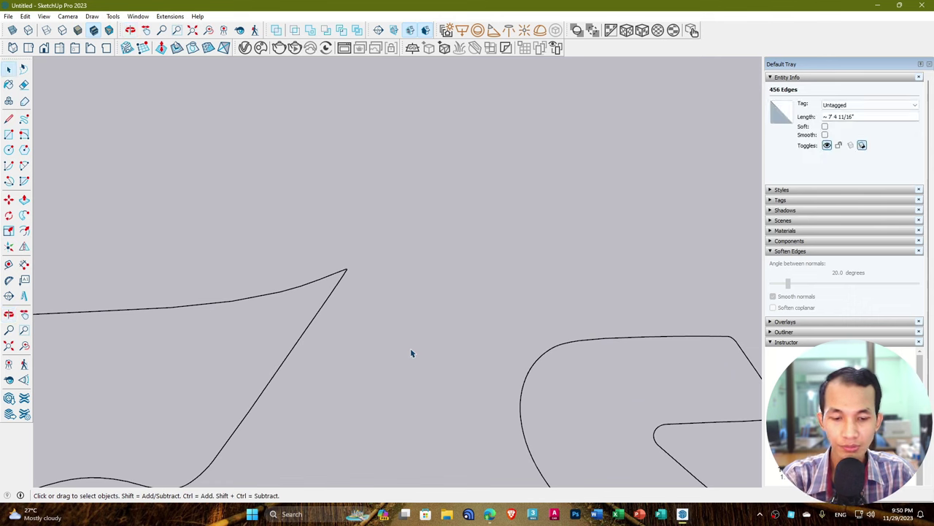
Step: Examine the SWEETY HOME lettering up close, checking the outline edges of the letter O in HOME
scroll(419, 341, "down", 5)
scroll(433, 353, "down", 4)
middle_click_drag(584, 394, 444, 306, "shift")
scroll(512, 325, "up", 1)
scroll(515, 326, "down", 1)
scroll(486, 307, "up", 5)
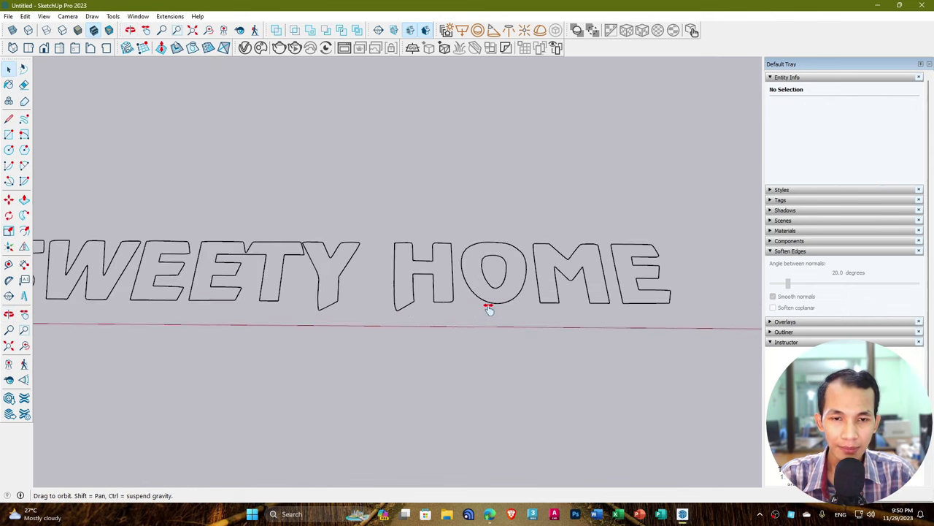
left_click(509, 304)
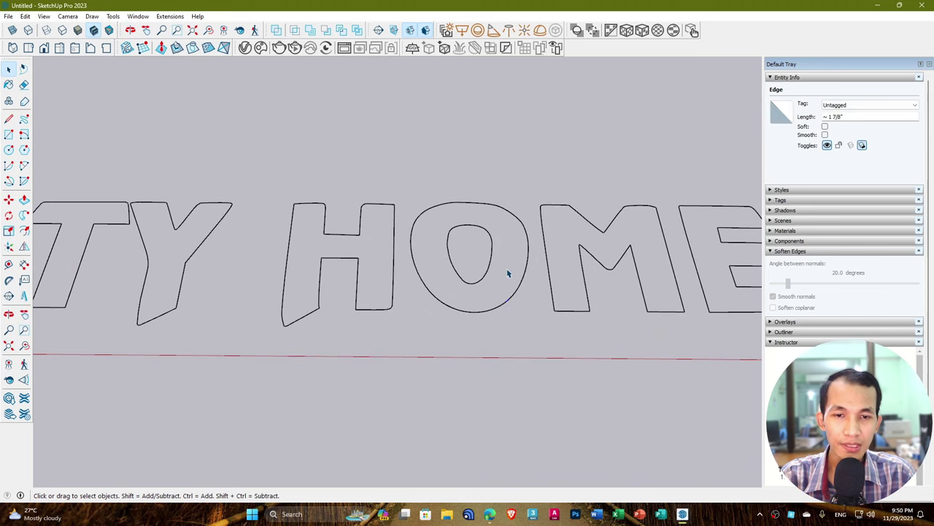
left_click(508, 271)
middle_click_drag(504, 267, 505, 278)
Step: Try the Line tool on the letter O in HOME and erase the trial line
key("l")
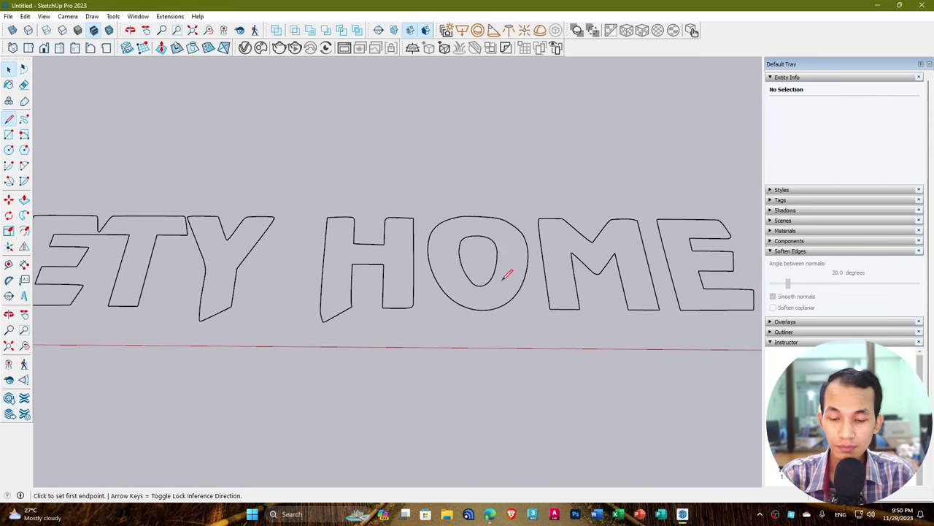
left_click(487, 282)
key("e")
left_click(495, 294)
key("space")
scroll(504, 285, "down", 4)
mouse_move(515, 299)
middle_mouse_down("shift")
mouse_move(535, 283)
mouse_move(548, 287)
mouse_move(547, 300)
mouse_move(539, 290)
mouse_move(526, 310)
mouse_move(533, 319)
middle_mouse_up("shift")
scroll(544, 292, "down", 3)
scroll(538, 290, "up", 1)
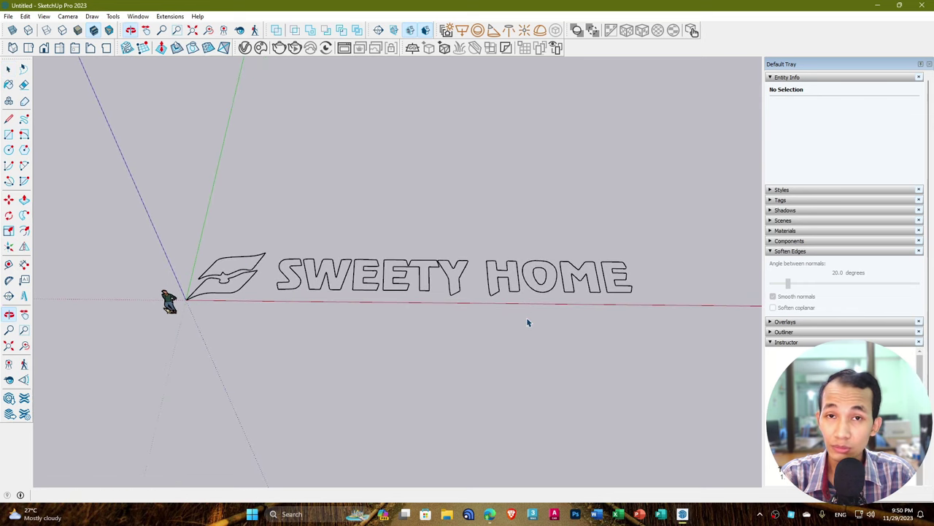
scroll(487, 304, "up", 2)
mouse_move(481, 305)
middle_mouse_down("shift")
mouse_move(505, 317)
mouse_move(499, 328)
mouse_move(492, 314)
middle_mouse_up("shift")
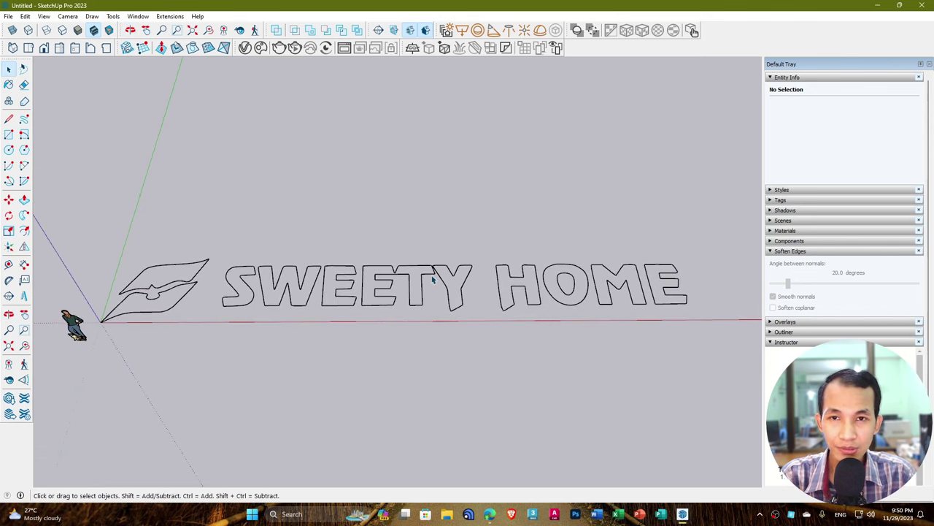
left_click(169, 17)
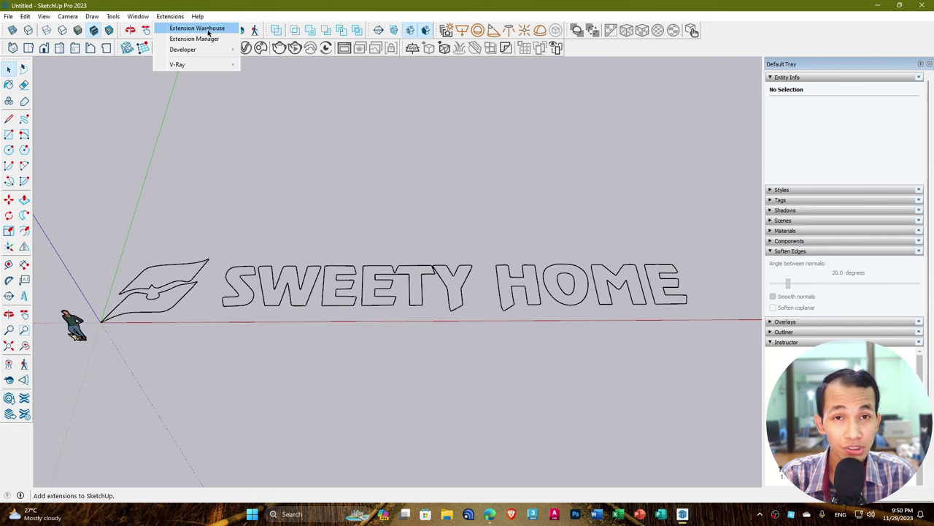
left_click(348, 153)
middle_click_drag(387, 175, 366, 197)
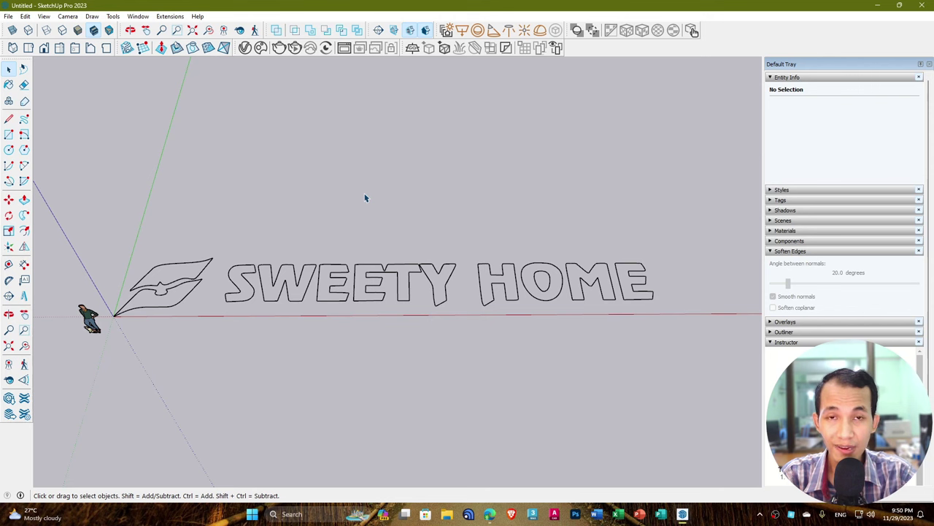
middle_click_drag(328, 206, 325, 202)
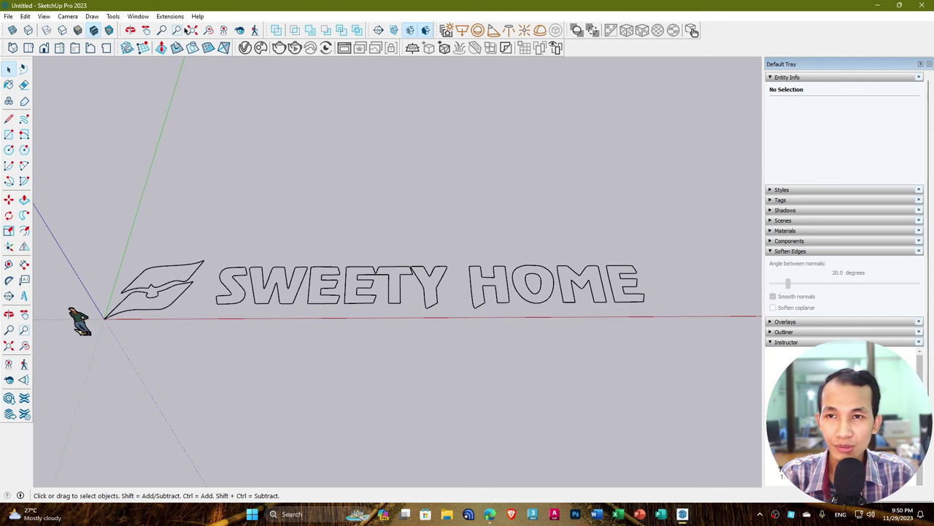
Step: Move the JHS_POWERBAR_2020 extension file to an open area of the desktop and return to SketchUp
left_click(169, 16)
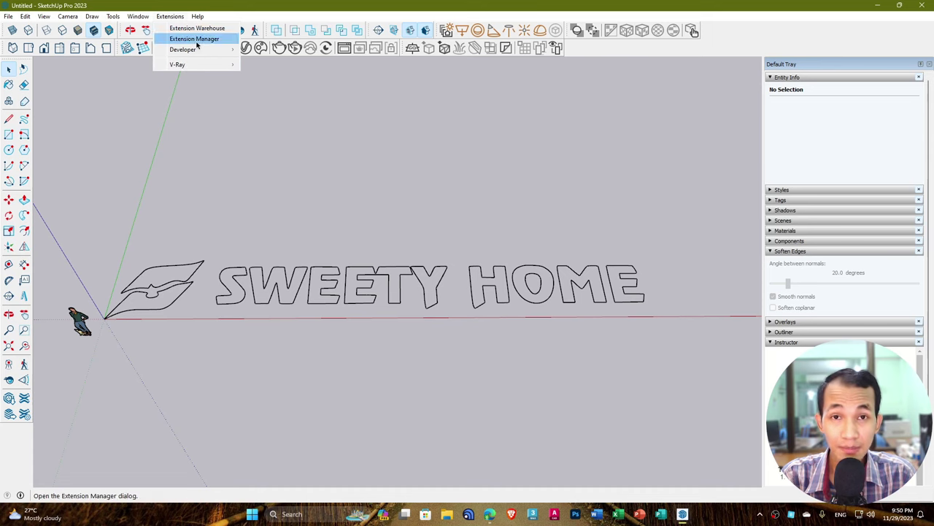
left_click(583, 157)
left_click(878, 5)
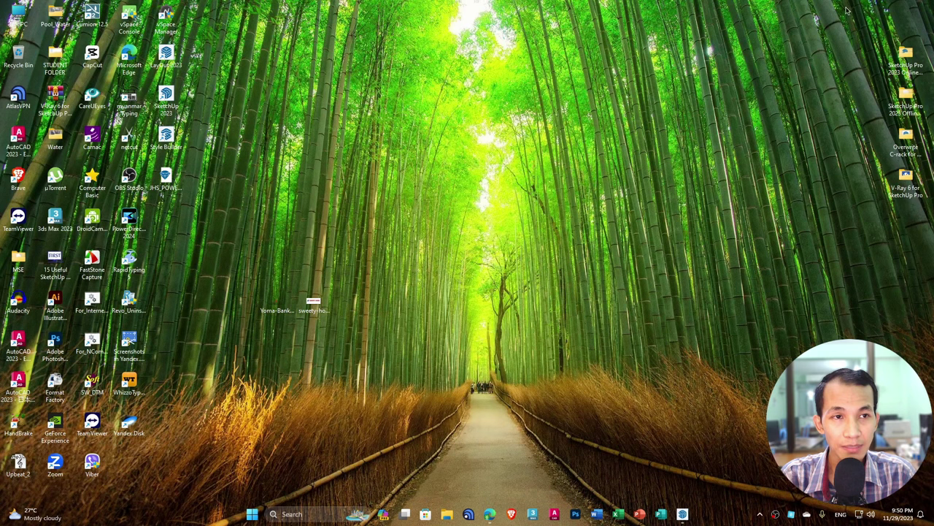
left_click_drag(168, 182, 639, 246)
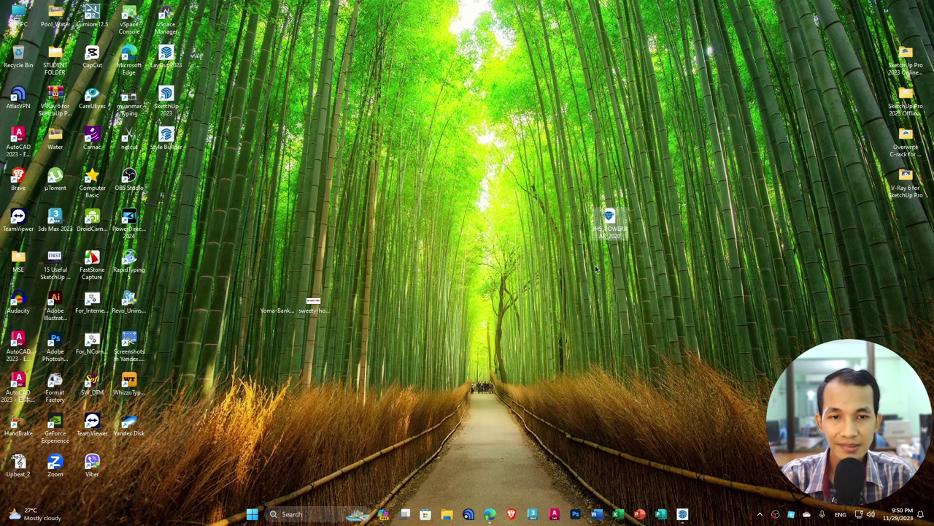
left_click(682, 514)
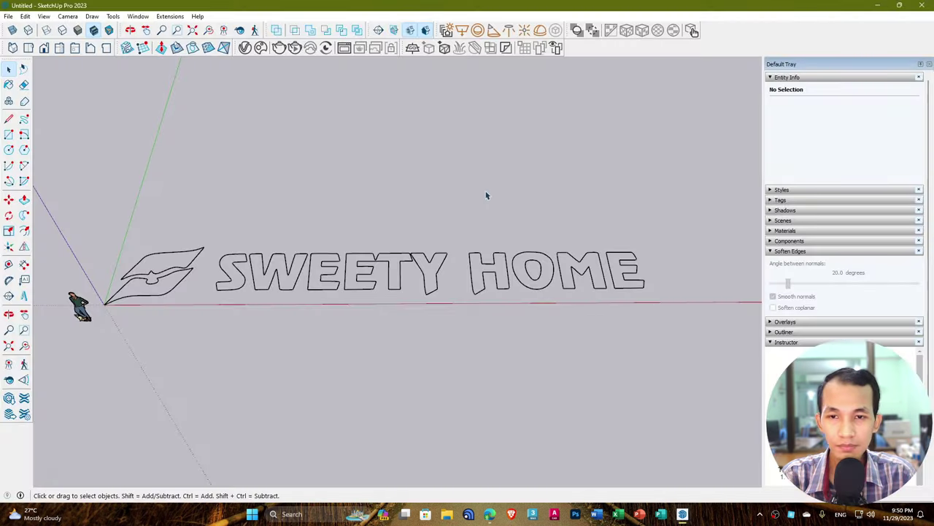
key("space")
Step: Install the JHS_POWERBAR_2020 extension from the Desktop and dock its JHS PowerBar toolbar below the existing toolbars
left_click(170, 16)
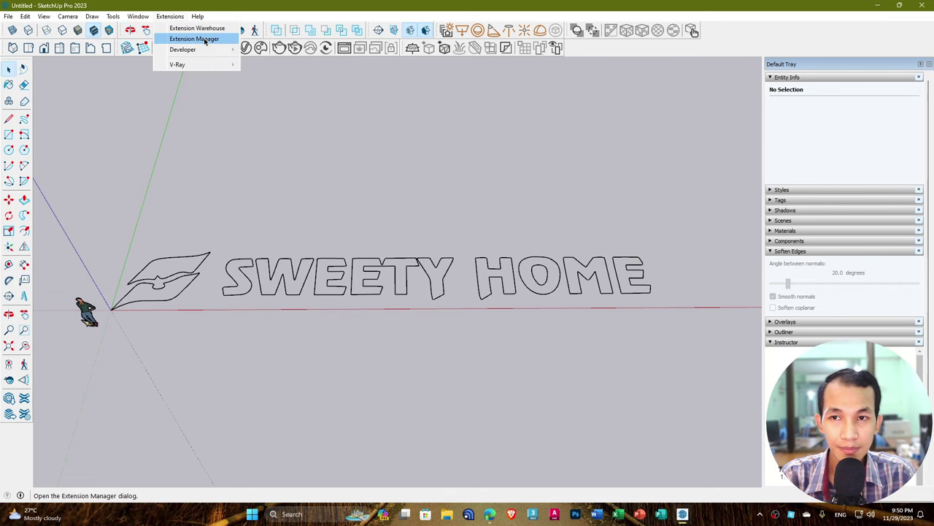
left_click(192, 39)
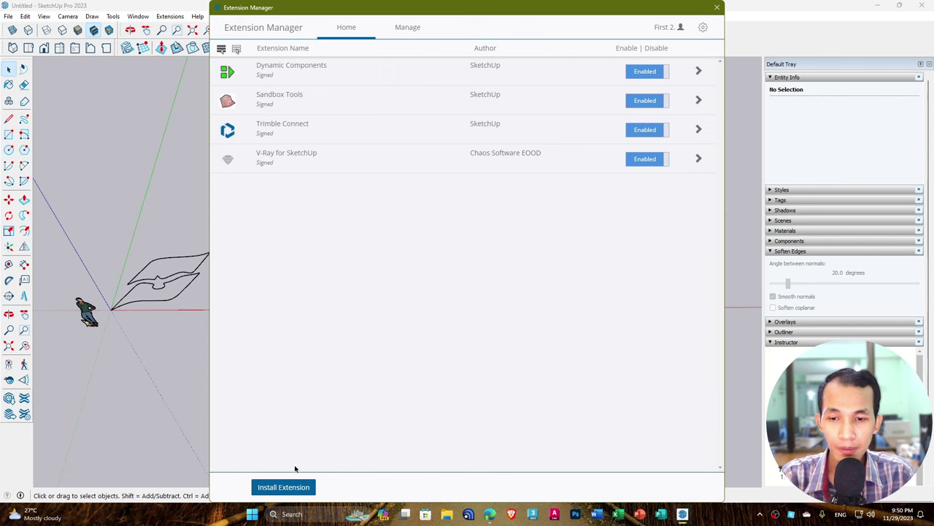
left_click(285, 488)
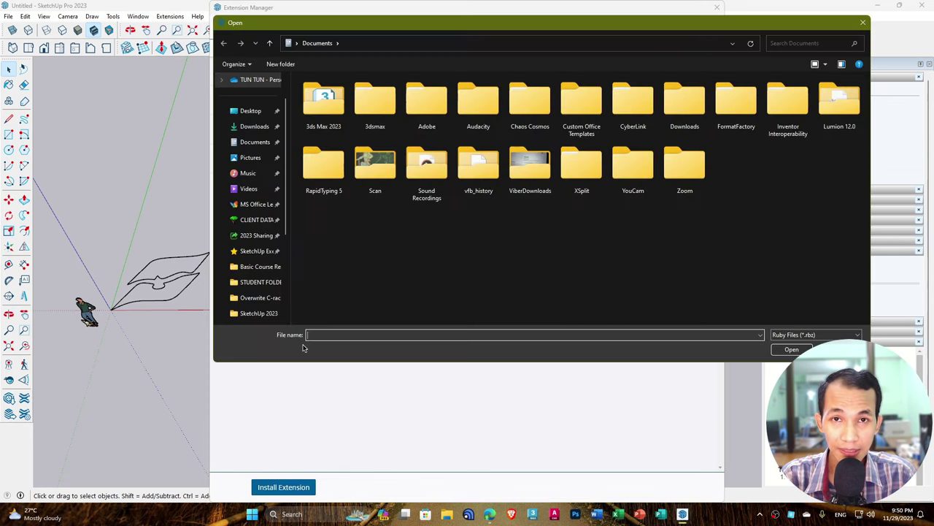
left_click(252, 112)
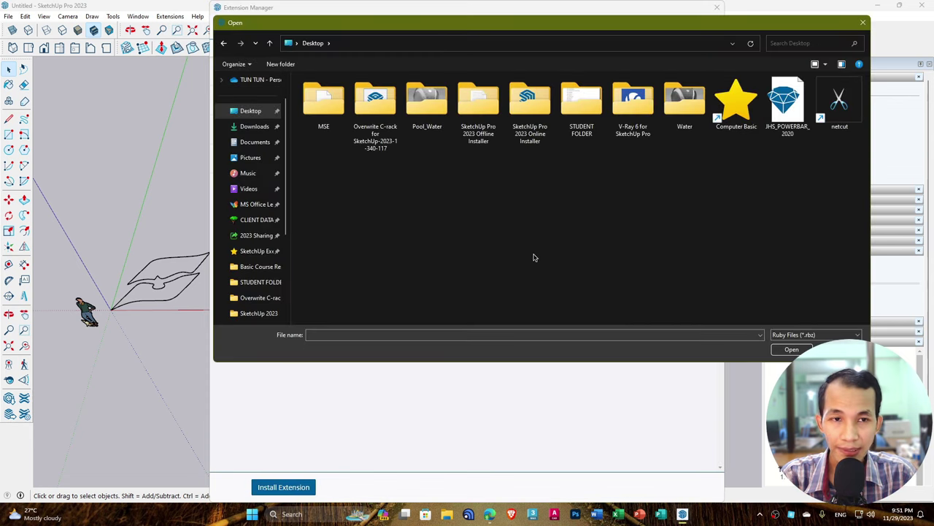
left_click(791, 116)
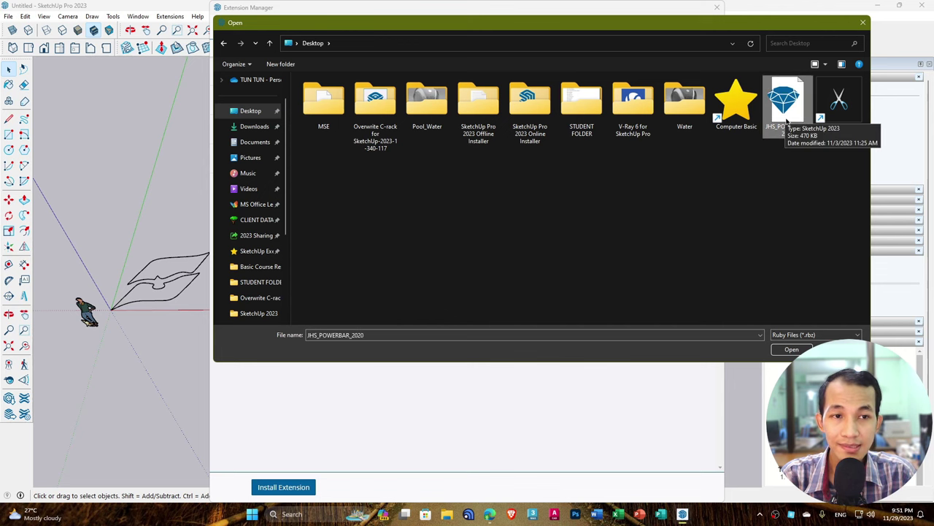
left_click(788, 350)
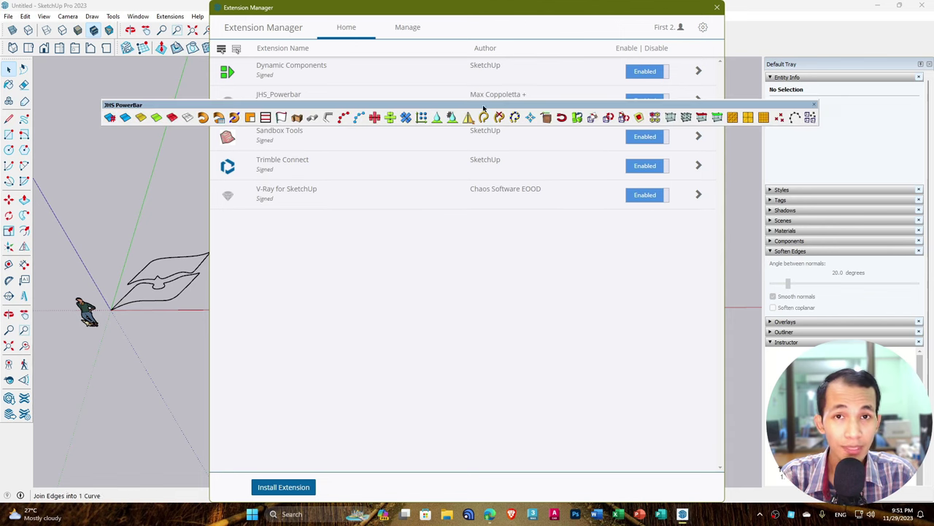
left_click(717, 7)
left_click_drag(123, 108, 11, 53)
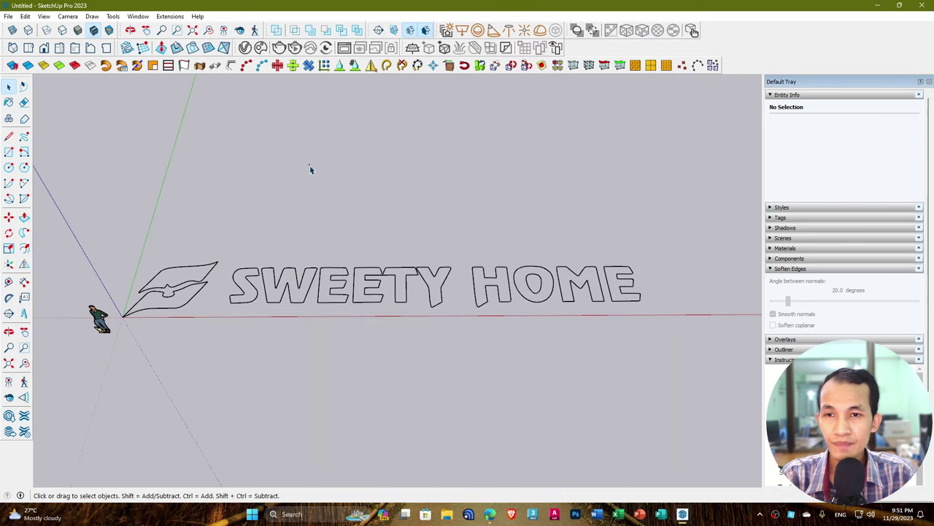
Step: Select all outline edges of the SWEETY HOME logo and fill them with faces using Face Finder
scroll(310, 168, "down", 2)
middle_click_drag(436, 241, 434, 265)
middle_click_drag(428, 202, 425, 200)
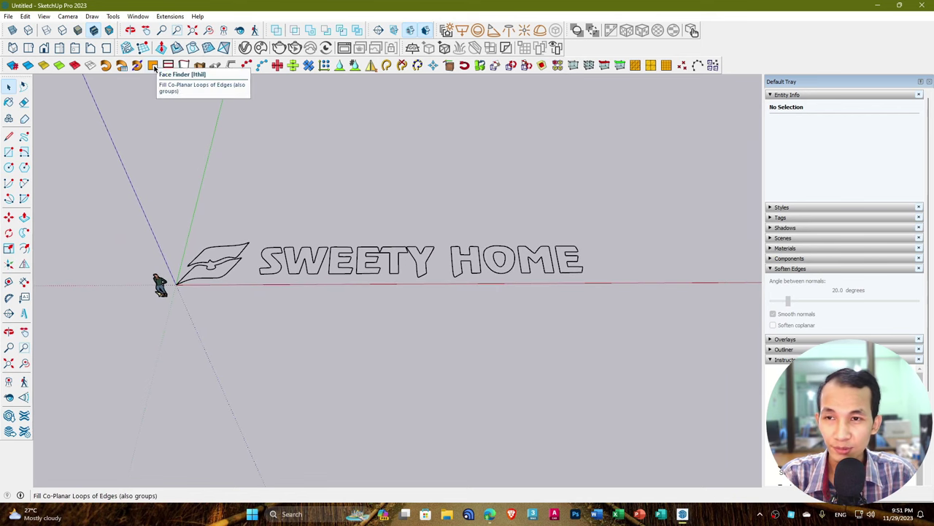
scroll(387, 205, "down", 2)
mouse_move(387, 205)
middle_mouse_down("shift")
mouse_move(382, 196)
mouse_move(377, 204)
mouse_move(381, 190)
middle_mouse_up("shift")
scroll(381, 197, "up", 1)
scroll(377, 205, "up", 1)
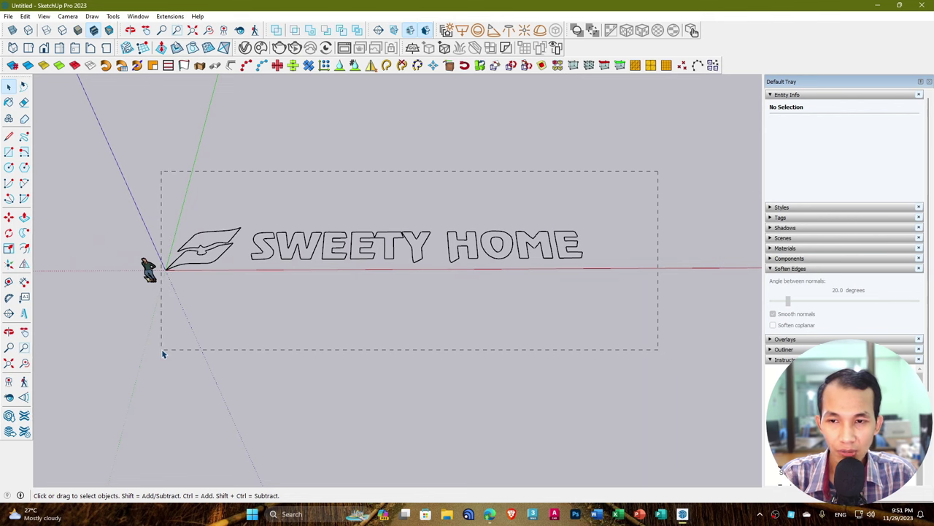
scroll(378, 250, "up", 2)
middle_click_drag(378, 249, 389, 251, "shift")
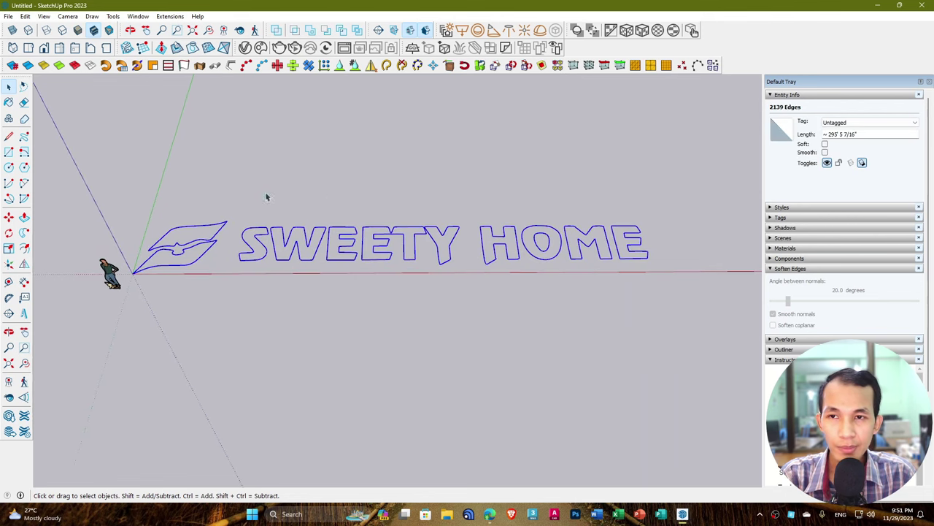
left_click(154, 66)
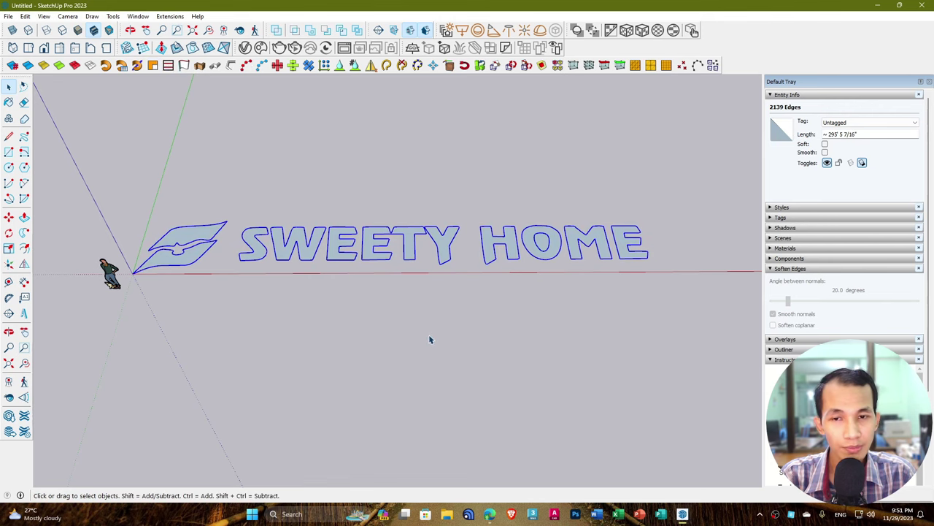
Step: Delete the face inside the hole of the letter O in HOME
left_click(453, 267)
scroll(468, 256, "up", 5)
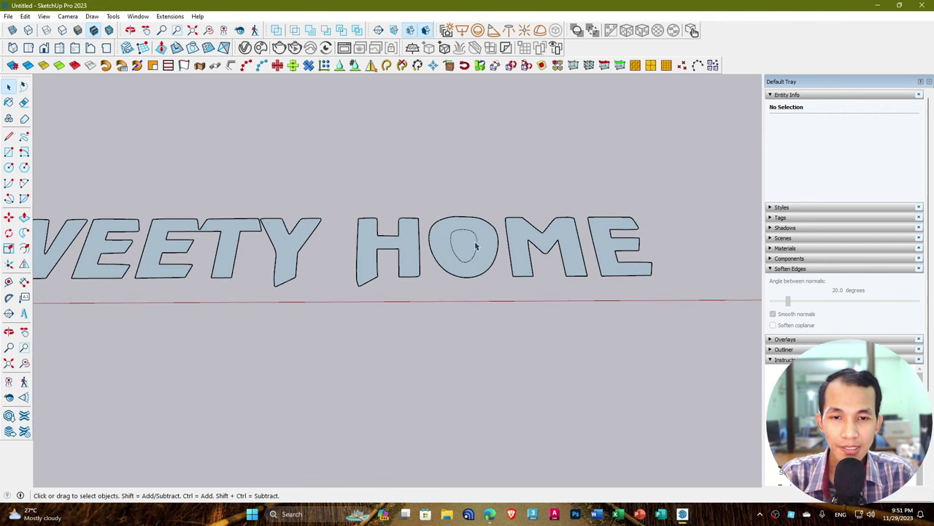
left_click(468, 244)
key("Delete")
Step: Examine the filled faces of the emblem and the lettering up close
scroll(503, 300, "down", 3)
middle_click_drag(503, 300, 513, 294)
scroll(205, 285, "up", 1)
middle_click_drag(201, 286, 297, 326)
scroll(263, 337, "up", 3)
scroll(197, 318, "up", 2)
left_click(231, 319)
scroll(319, 344, "down", 5)
middle_click_drag(524, 290, 411, 341)
left_click(415, 335)
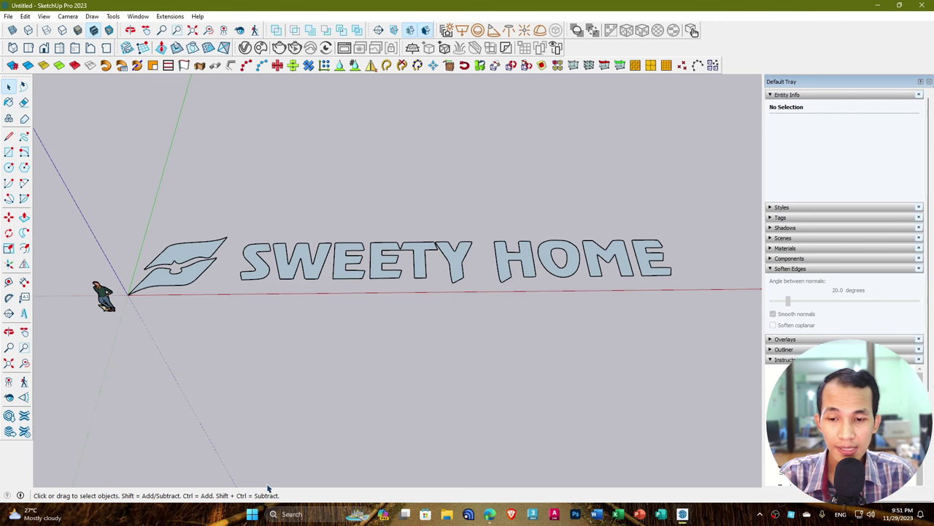
Step: Extrude the lower and upper halves of the emblem to the same thickness with Push/Pull
middle_click_drag(361, 336, 401, 365)
middle_click_drag(212, 316, 355, 334, "shift")
scroll(343, 334, "up", 2)
key("p")
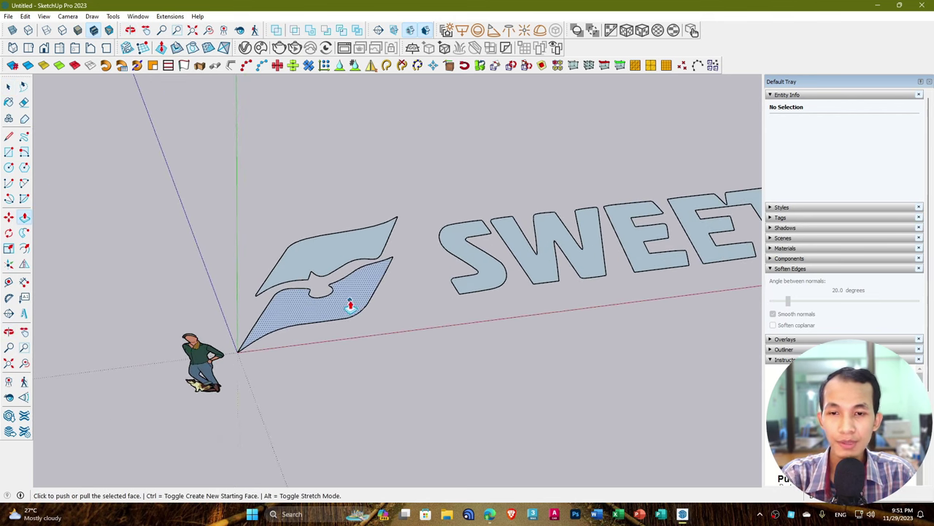
left_click(349, 307)
scroll(349, 305, "up", 2)
left_click(351, 301)
key("space")
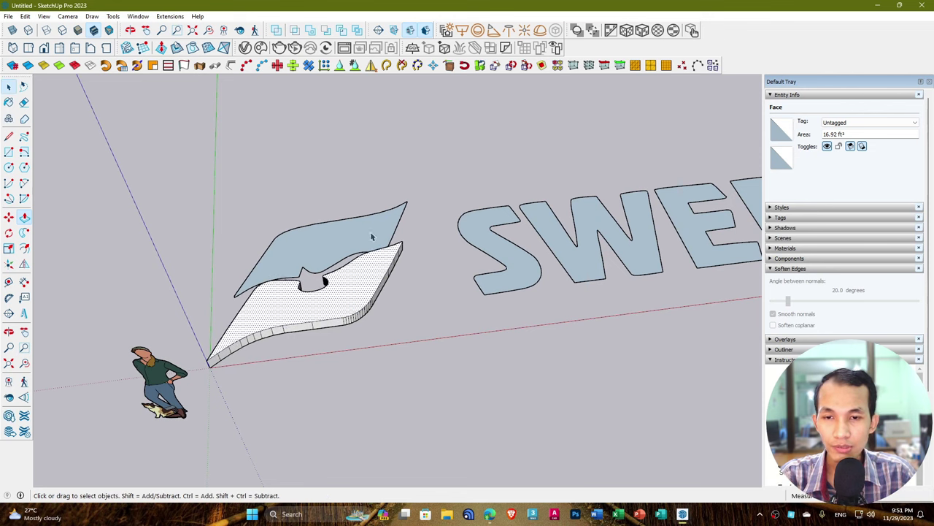
left_click(366, 238)
key("p")
double_click(358, 239)
key("space")
Step: Extrude the letters S and W of SWEETY to the same thickness as the emblem
left_click(521, 264)
key("p")
double_click(521, 265)
key("space")
left_click(583, 266)
key("p")
double_click(582, 266)
key("space")
Step: Extrude the first E and the joined E and T of SWEETY to the same thickness
scroll(647, 295, "down", 1)
middle_click_drag(720, 276, 547, 296, "shift")
scroll(541, 285, "up", 1)
left_click(539, 284)
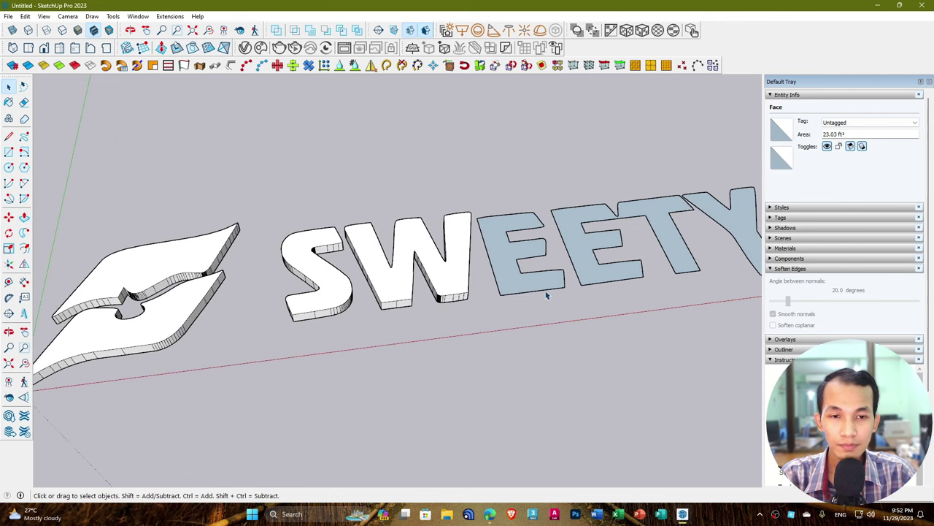
scroll(538, 284, "up", 1)
key("p")
double_click(538, 284)
key("space")
left_click(603, 278)
key("p")
double_click(599, 273)
key("space")
Step: Extrude the letter Y of SWEETY to the same thickness as the other letters
scroll(648, 303, "down", 1)
middle_click_drag(648, 302, 473, 318, "shift")
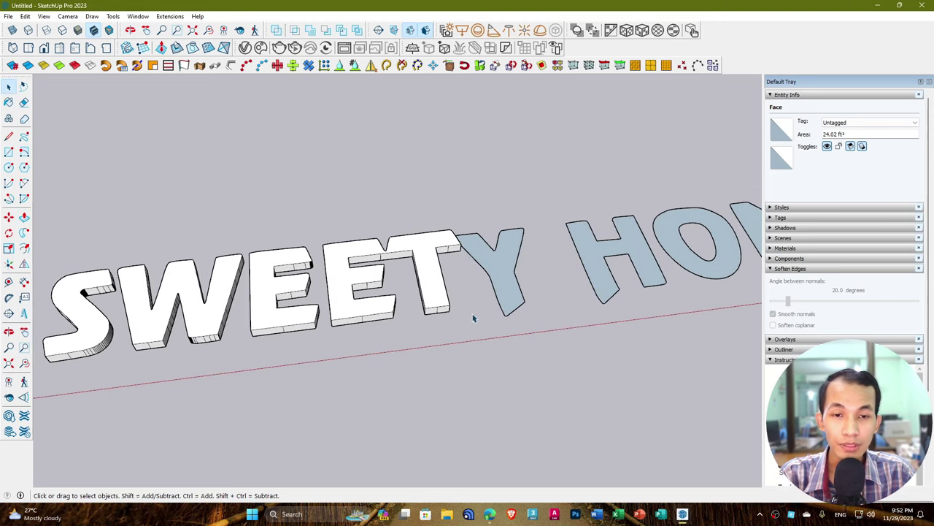
key("p")
double_click(511, 283)
key("space")
Step: Extrude the letters H and O of HOME to the same thickness as SWEETY
middle_click_drag(511, 285, 525, 310, "shift")
left_click(488, 307)
key("p")
double_click(486, 306)
key("space")
key("p")
double_click(532, 300)
key("space")
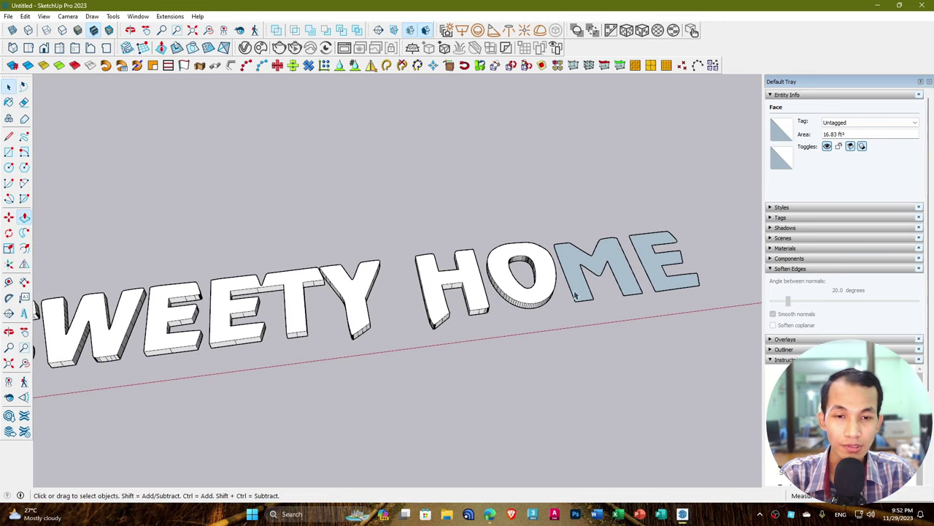
Step: Extrude the letters M and E of HOME to the same thickness
key("p")
double_click(584, 292)
key("space")
key("p")
double_click(660, 283)
key("space")
Step: Select the whole extruded emblem and lettering, make them one group, and clear the selection
scroll(494, 373, "down", 3)
middle_click_drag(495, 374, 499, 325)
left_click_drag(102, 475, 103, 471)
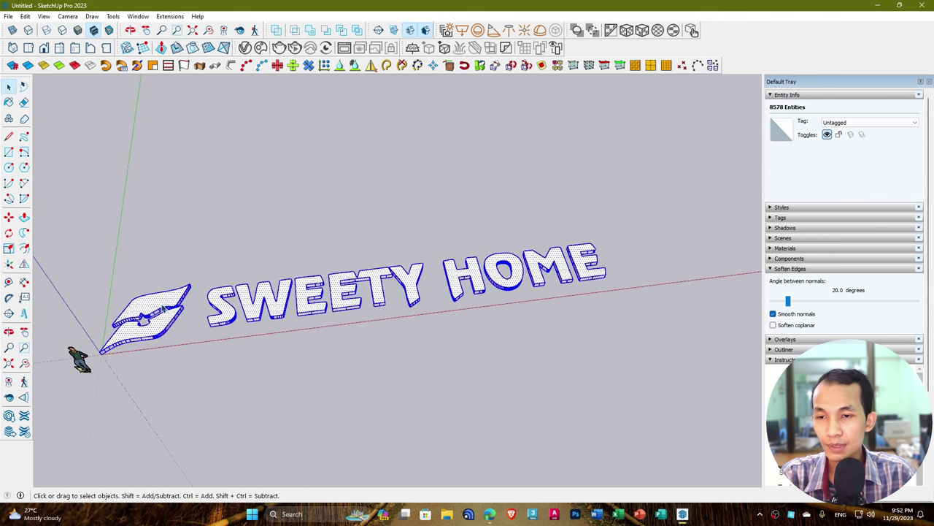
right_click(162, 305)
left_click(191, 391)
scroll(248, 358, "down", 2)
middle_click_drag(249, 358, 317, 307)
left_click(302, 350)
Step: Rotate the logo group upright about its lower corner at the origin so that it stands along the red axis
scroll(260, 303, "up", 2)
left_click(315, 294)
scroll(314, 302, "up", 3)
middle_click_drag(285, 376, 343, 385)
key("q")
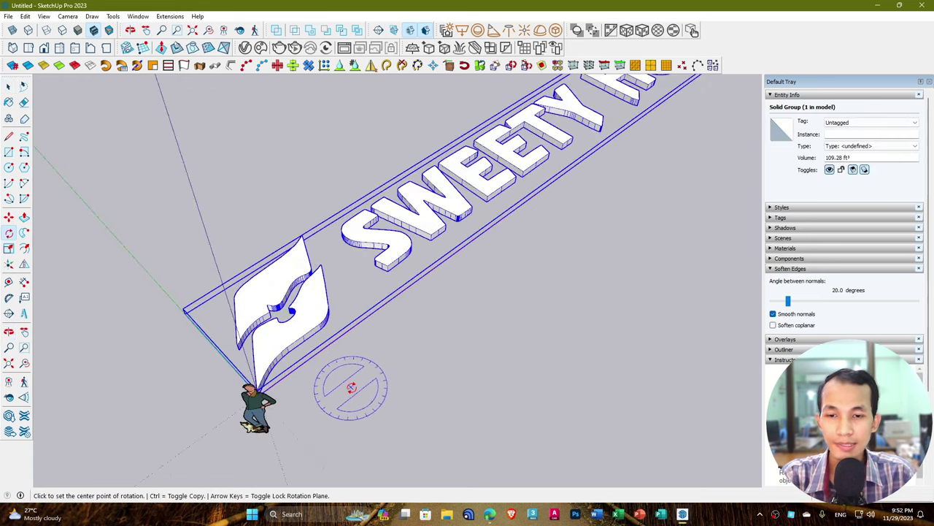
scroll(233, 387, "up", 5)
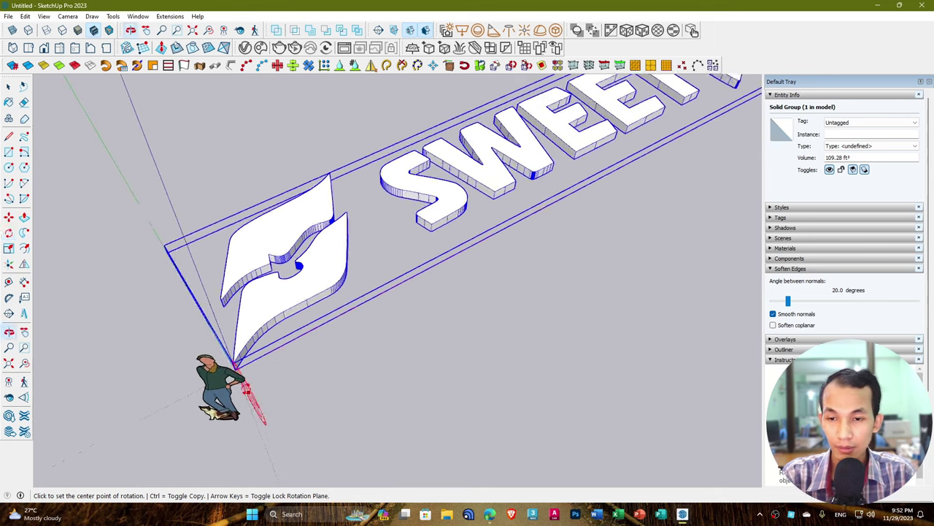
left_click(209, 370)
middle_click_drag(233, 397, 383, 257)
scroll(431, 394, "down", 4)
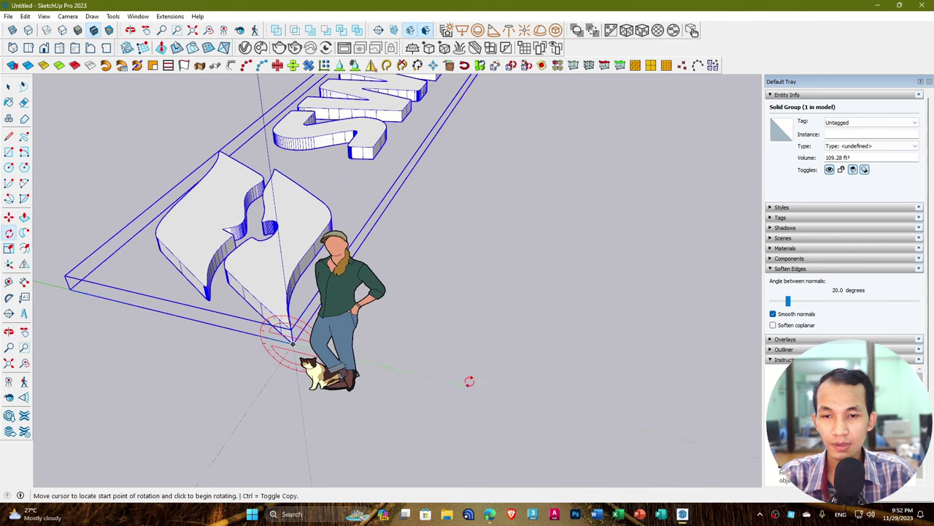
left_click(465, 385)
left_click(302, 461)
key("space")
left_click(505, 275)
middle_click_drag(505, 276, 386, 338)
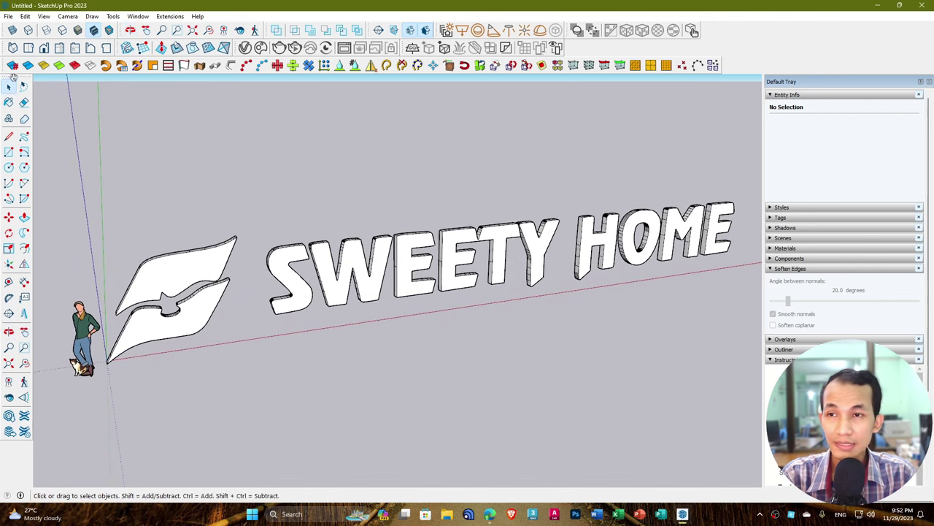
middle_click_drag(377, 173, 396, 175)
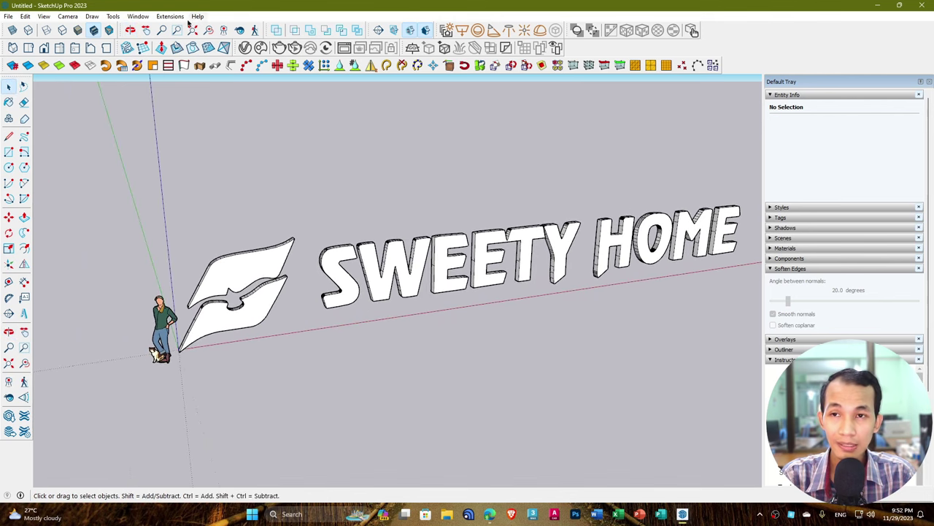
middle_click_drag(352, 204, 391, 212)
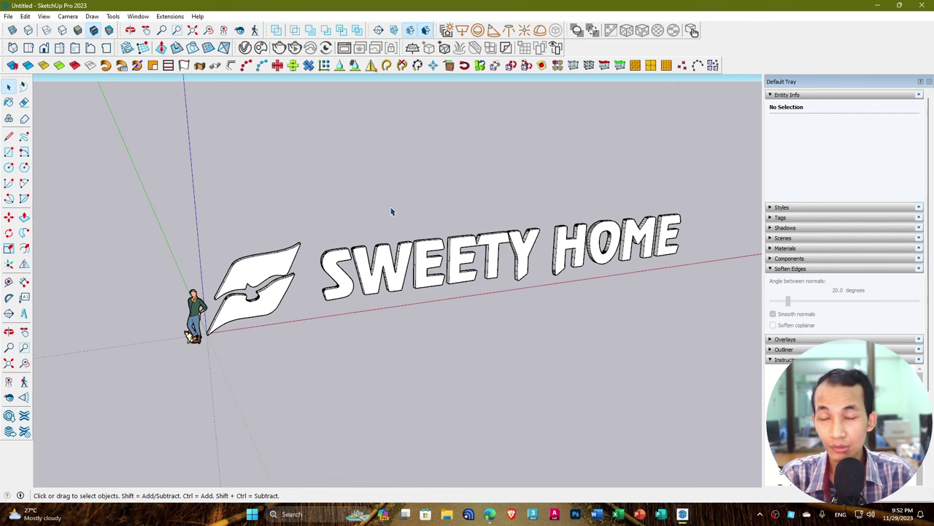
middle_click_drag(382, 253, 379, 232)
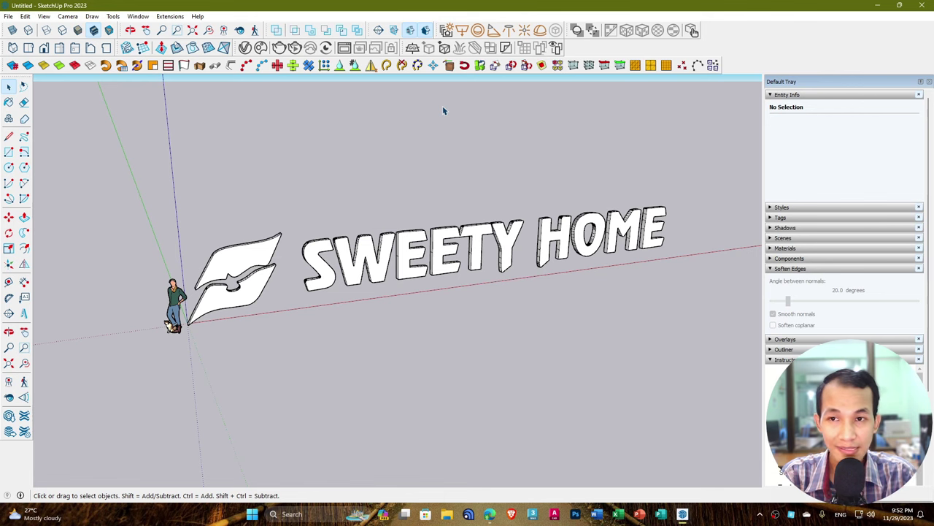
middle_click_drag(443, 146, 446, 177)
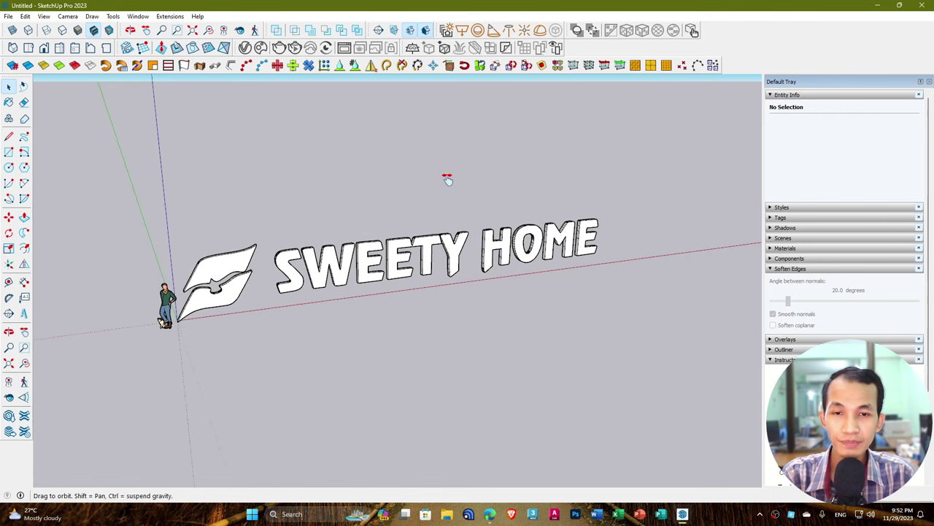
Step: Move the upright logo group well away from the origin and the scale figure, and clear the selection
middle_click_drag(208, 289, 197, 280)
scroll(196, 280, "down", 3)
left_click_drag(524, 212, 298, 340)
key("m")
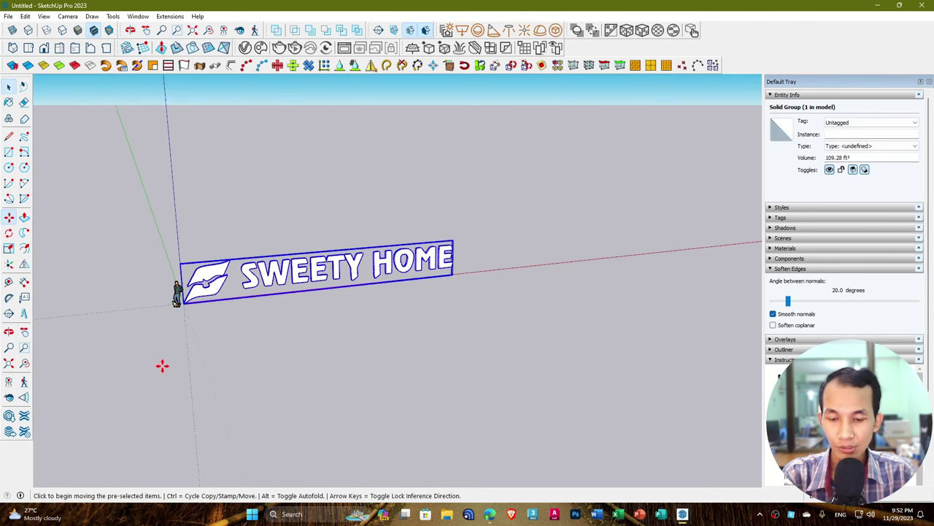
left_click(163, 365)
left_click(667, 290)
key("space")
middle_click_drag(572, 359, 409, 325)
left_click(408, 325)
Step: Reposition the Yoma-Bank file on the desktop and open Convertio's File Converter start page in the browser
left_click(880, 5)
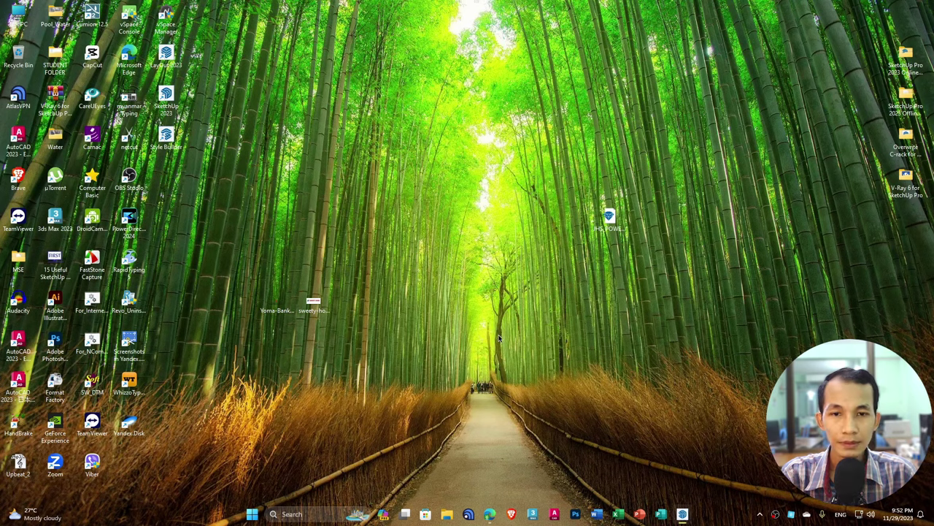
left_click_drag(291, 306, 436, 185)
left_click(491, 514)
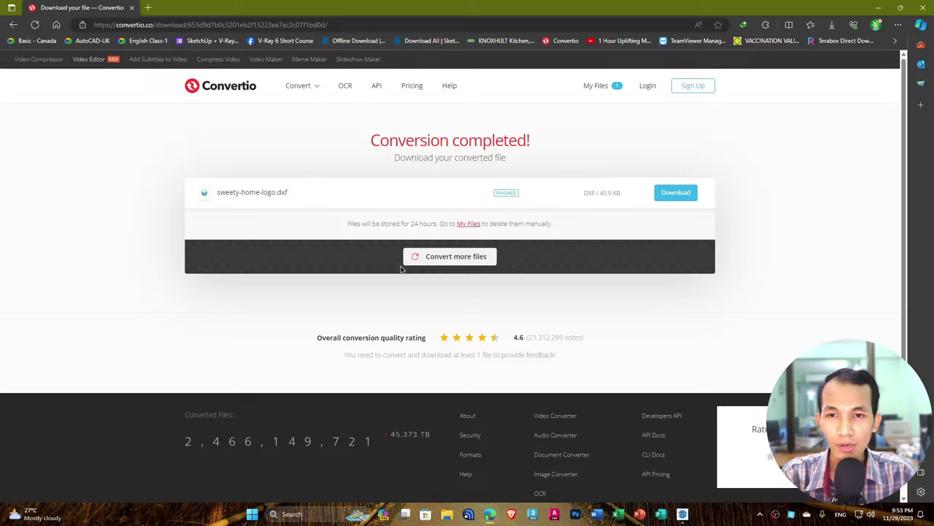
left_click(210, 89)
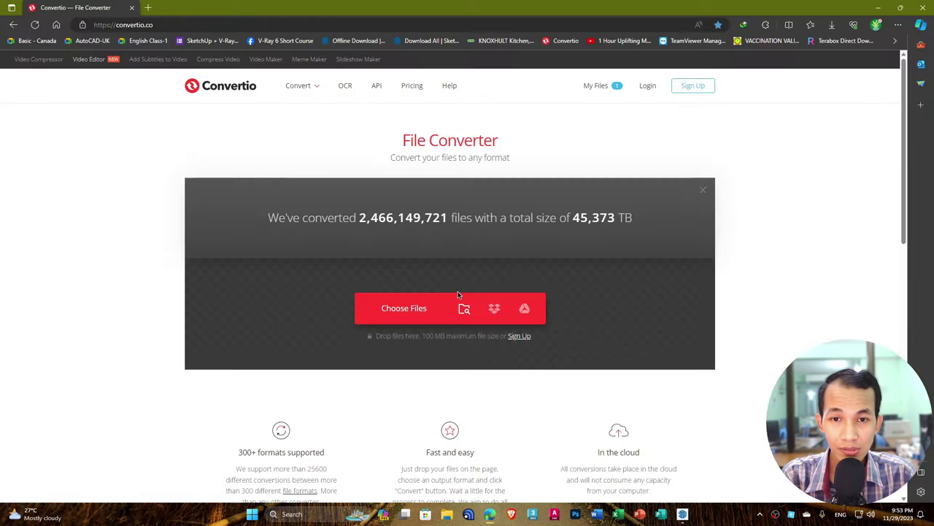
Step: Load the Yoma-Bank-LOgo-2 image from the desktop into the file converter
left_click(416, 309)
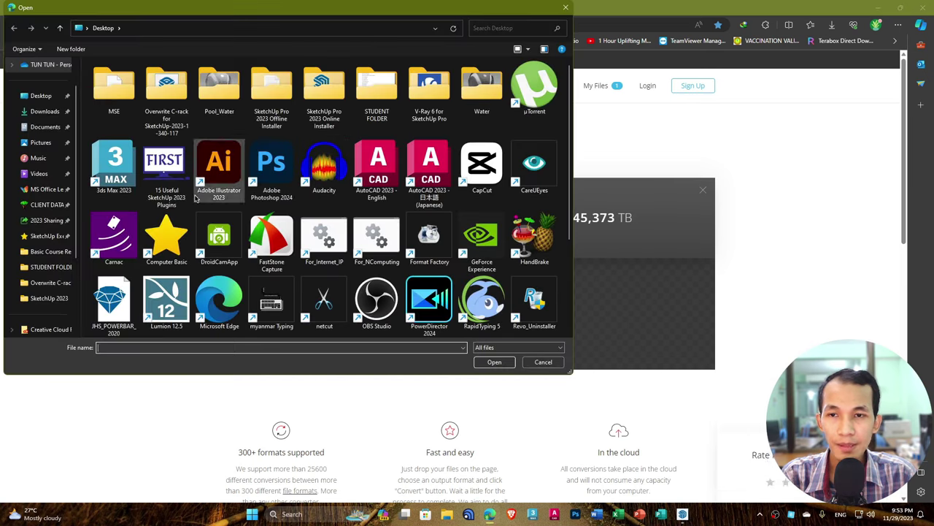
scroll(225, 198, "down", 2)
left_click(208, 315)
left_click(494, 362)
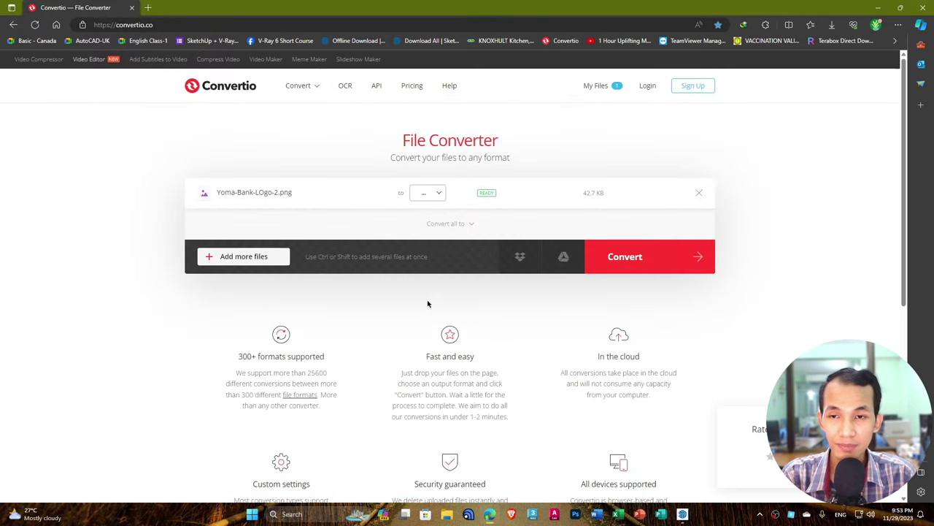
Step: Convert Yoma-Bank-LOgo-2.png to DXF and download the converted file
left_click(431, 193)
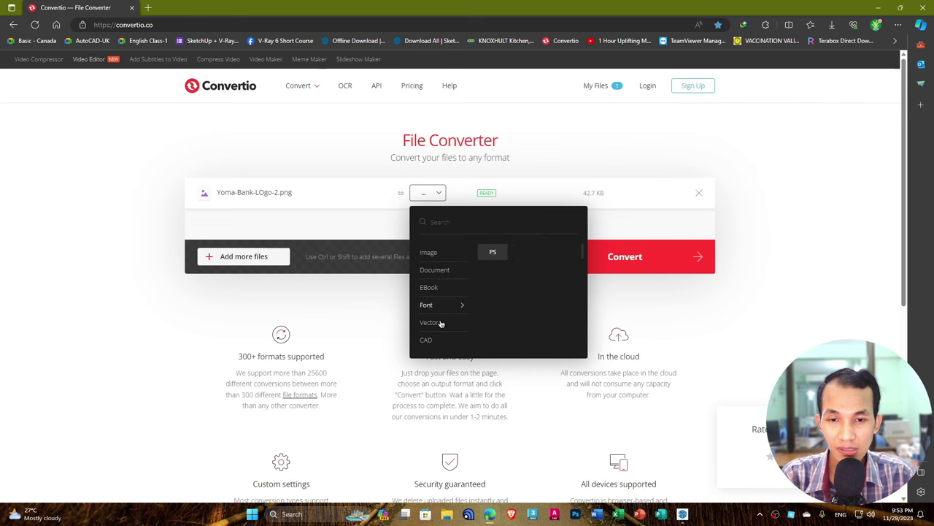
left_click(494, 254)
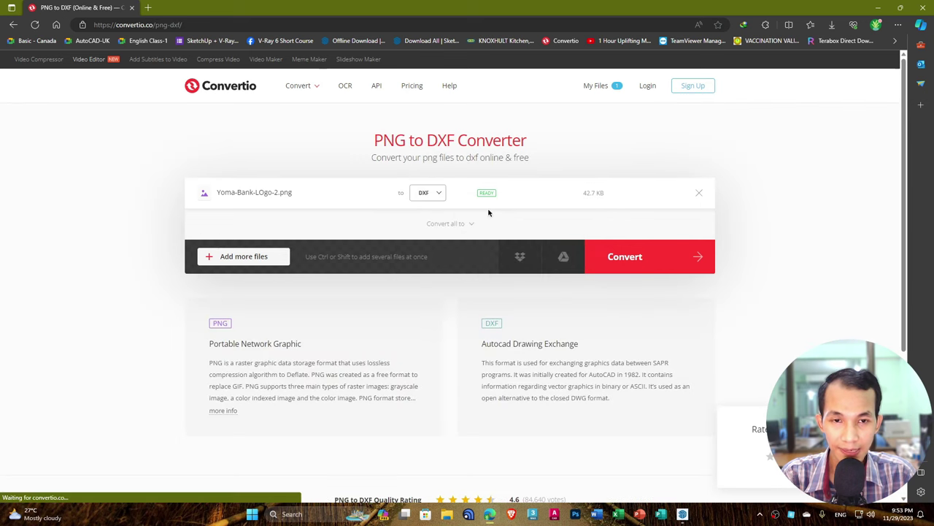
left_click(632, 256)
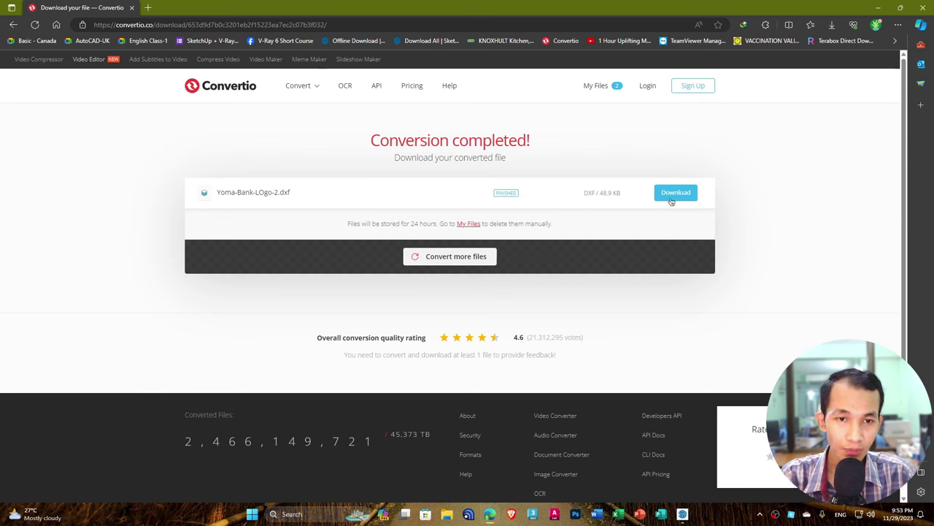
left_click(678, 193)
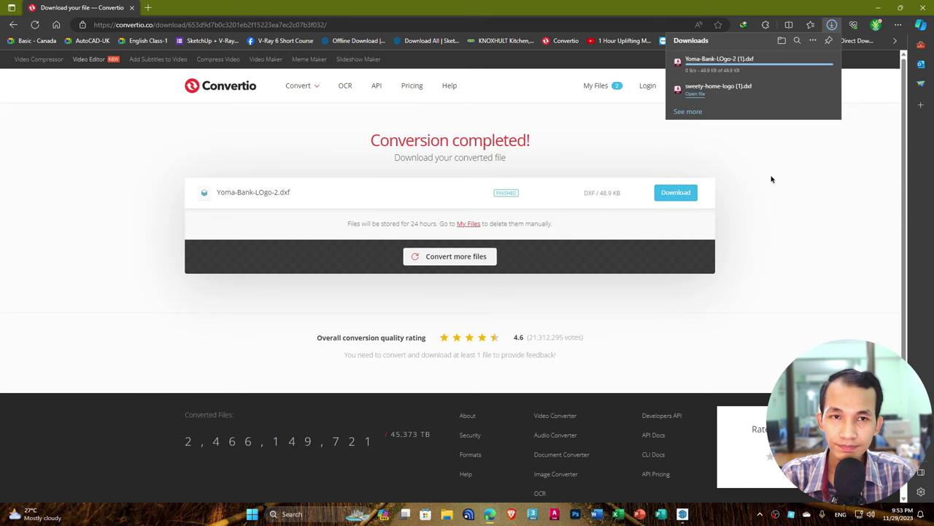
Step: Switch to SketchUp, import the Yoma-Bank-LOgo-2 (1) DXF from the Downloads folder, and dismiss the import results
left_click(682, 514)
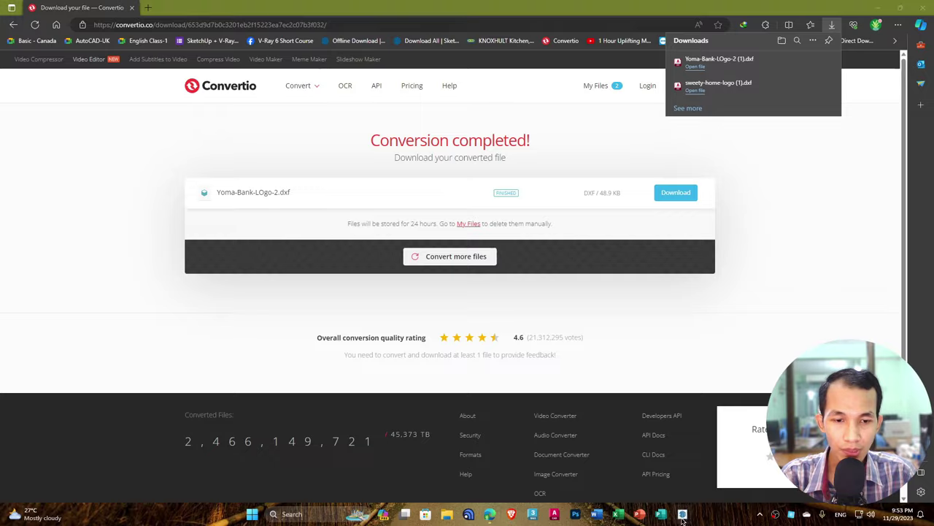
left_click(9, 16)
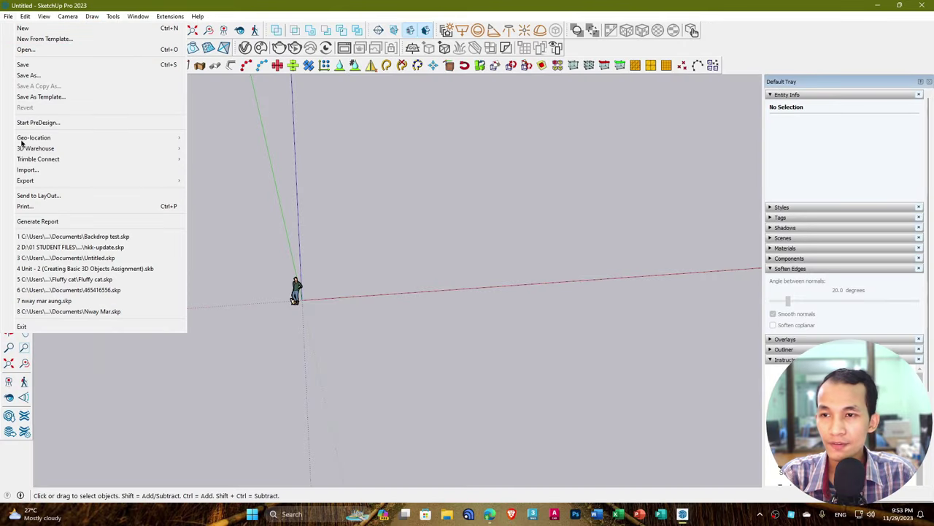
left_click(29, 172)
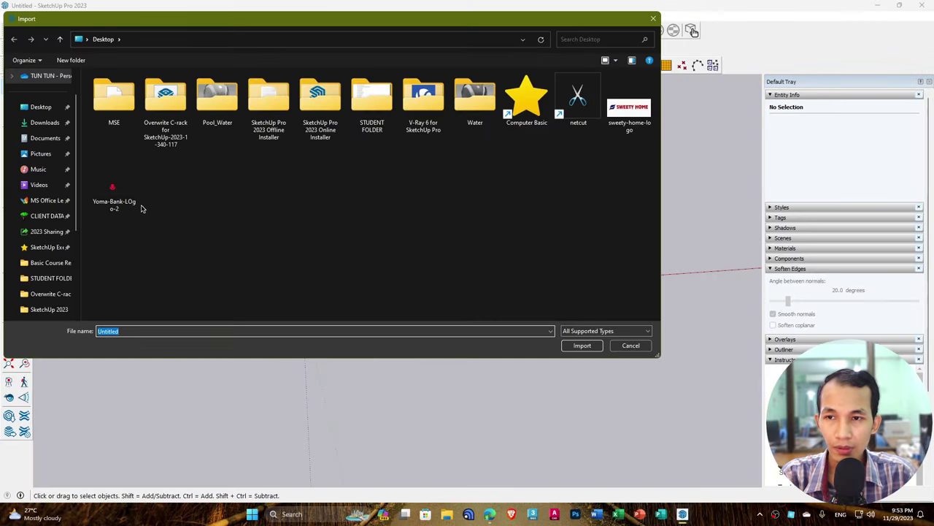
left_click(45, 122)
left_click(115, 103)
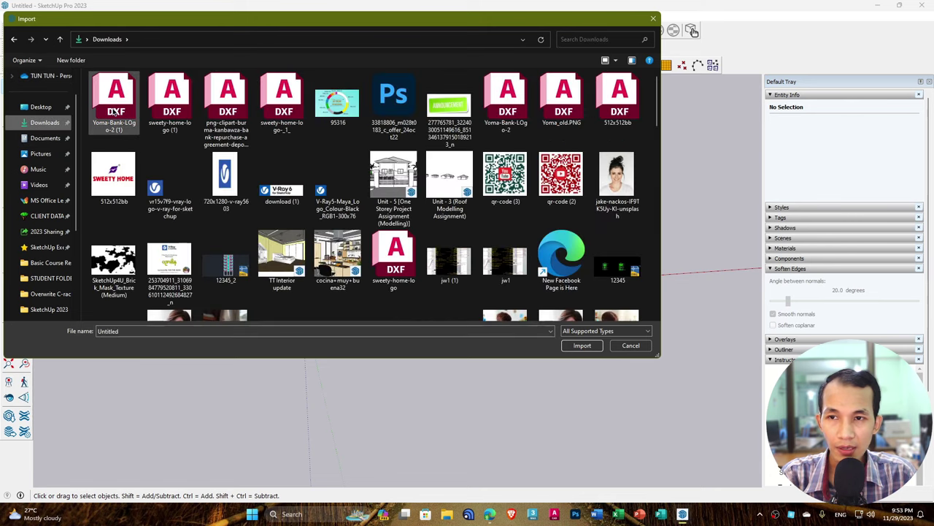
double_click(117, 110)
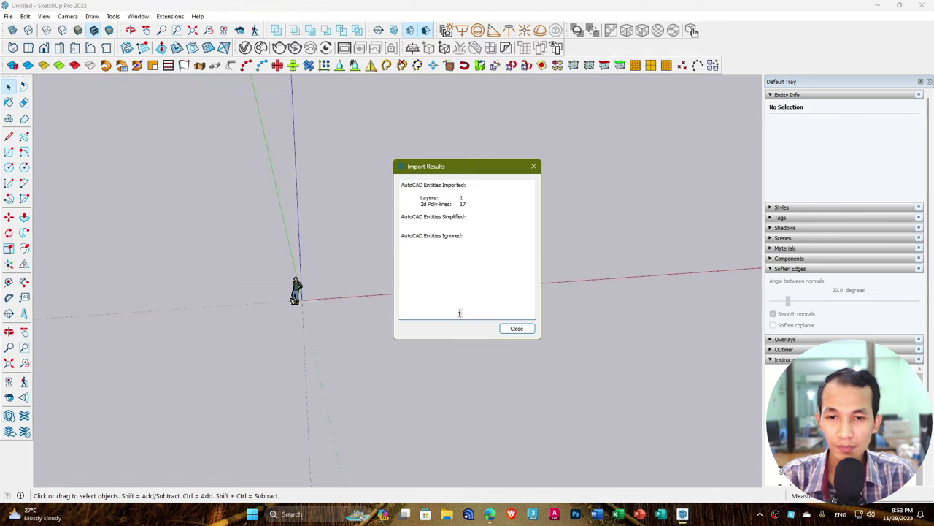
left_click(516, 328)
mouse_move(454, 299)
middle_mouse_down()
mouse_move(355, 306)
mouse_move(389, 321)
mouse_move(451, 282)
mouse_move(430, 304)
mouse_move(463, 285)
middle_mouse_up()
scroll(451, 282, "up", 2)
scroll(451, 282, "up", 1)
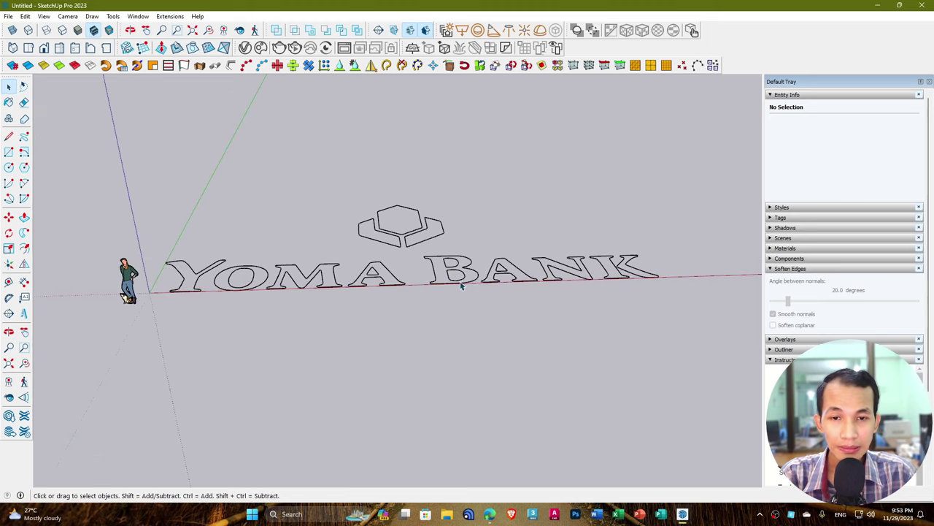
Step: Explode the imported Yoma Bank component and fill its closed outlines with faces using Fill Co-Planar Loops of Edges
left_click(459, 284)
right_click(459, 284)
left_click(487, 84)
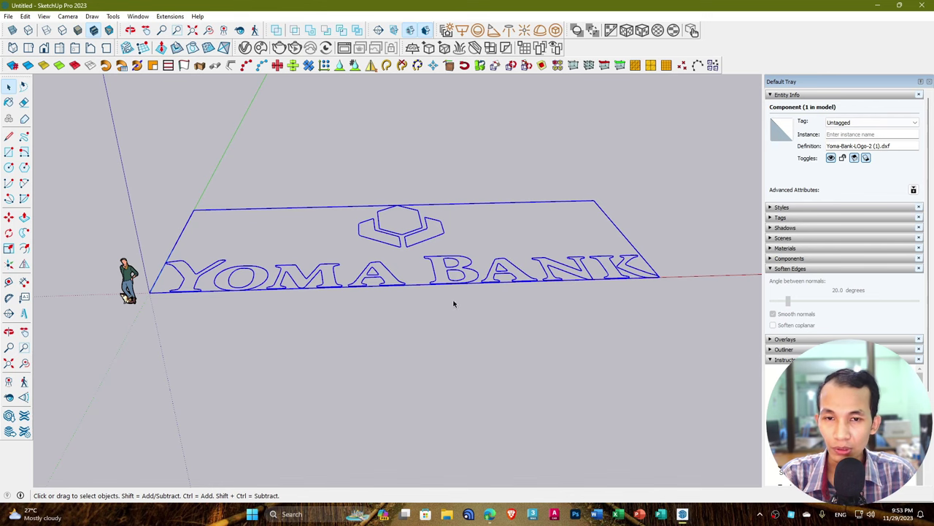
mouse_move(460, 307)
middle_mouse_down()
mouse_move(504, 313)
mouse_move(449, 304)
mouse_move(456, 296)
middle_mouse_up()
middle_click_drag(391, 282, 399, 289)
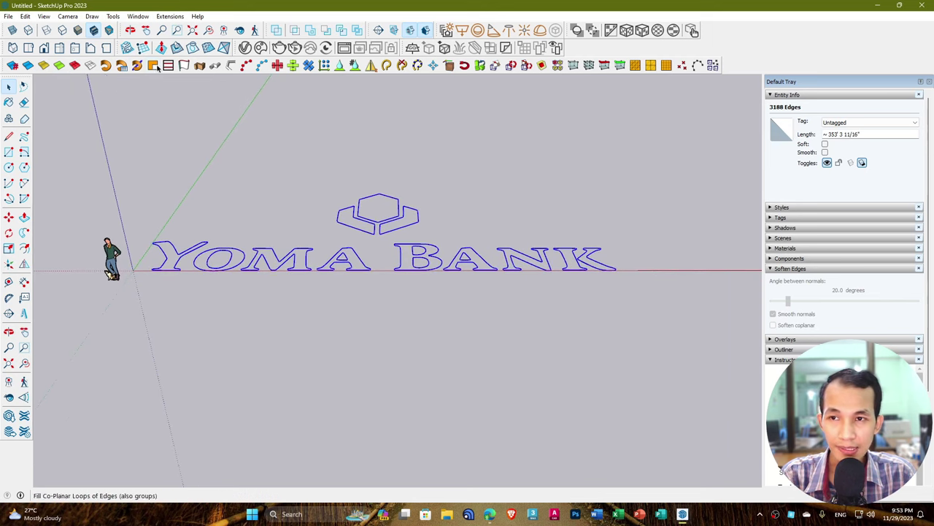
left_click(153, 65)
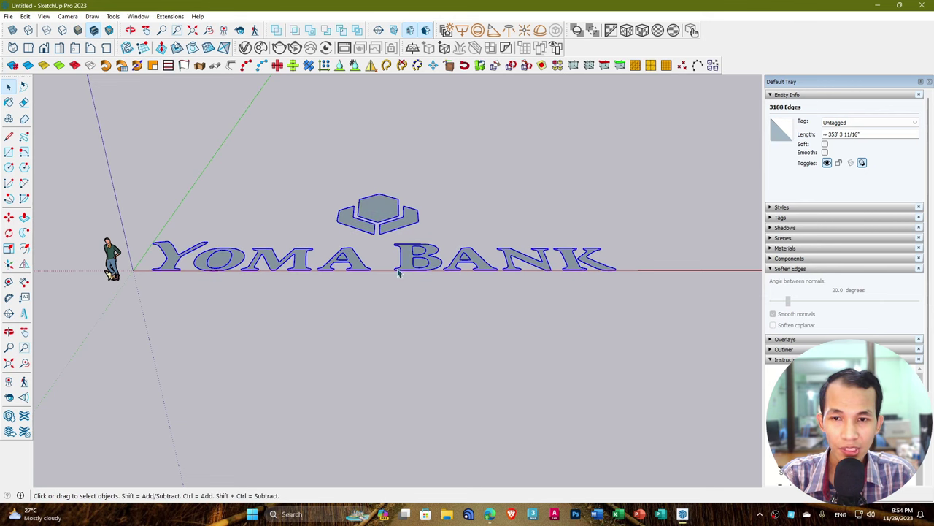
Step: Delete the unwanted face filling the hole of the letter O in YOMA
scroll(373, 307, "up", 3)
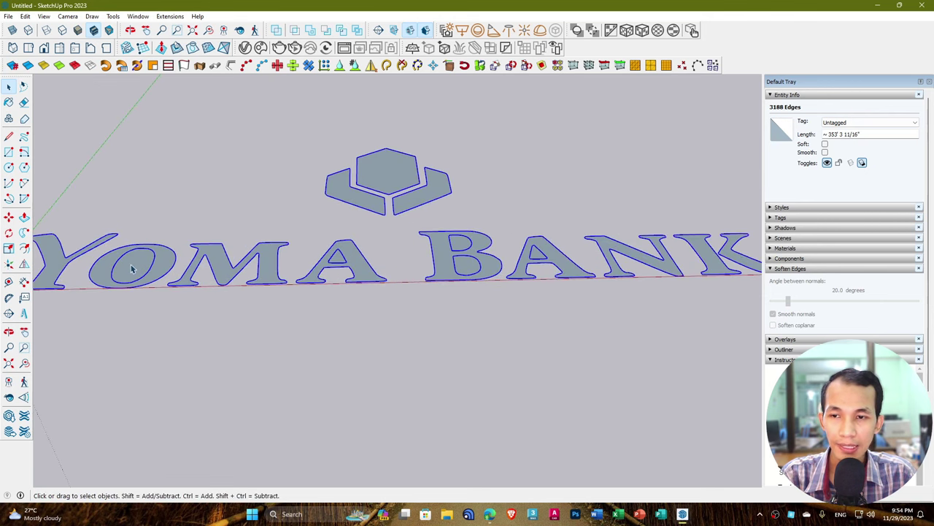
left_click(133, 267)
key("Delete")
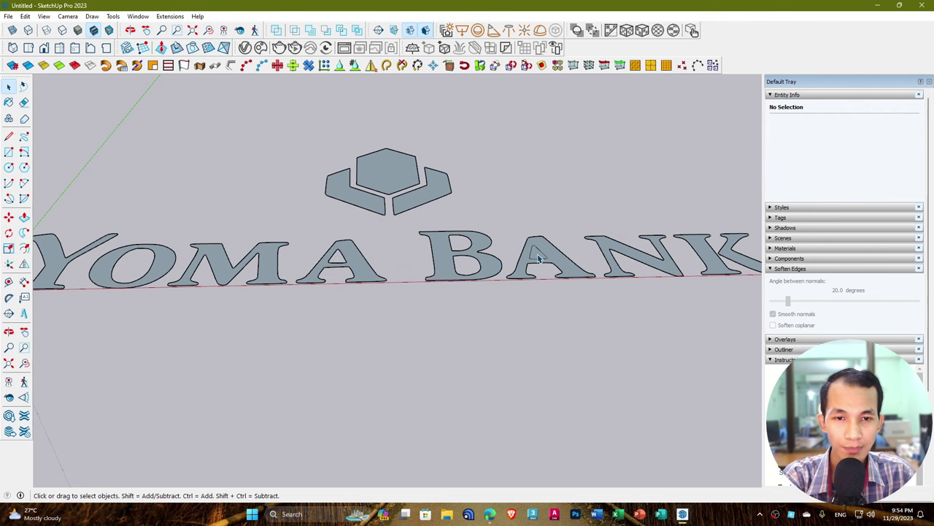
scroll(604, 301, "down", 2)
scroll(605, 300, "up", 1)
scroll(576, 311, "down", 1)
middle_click_drag(575, 311, 507, 304, "shift")
scroll(546, 310, "down", 1)
left_click_drag(674, 141, 598, 256)
left_click_drag(233, 377, 233, 378)
Step: Extrude the face of the letter Y upward with Push/Pull to a thick slab
middle_click_drag(329, 304, 347, 339)
left_click(348, 339)
scroll(248, 300, "up", 2)
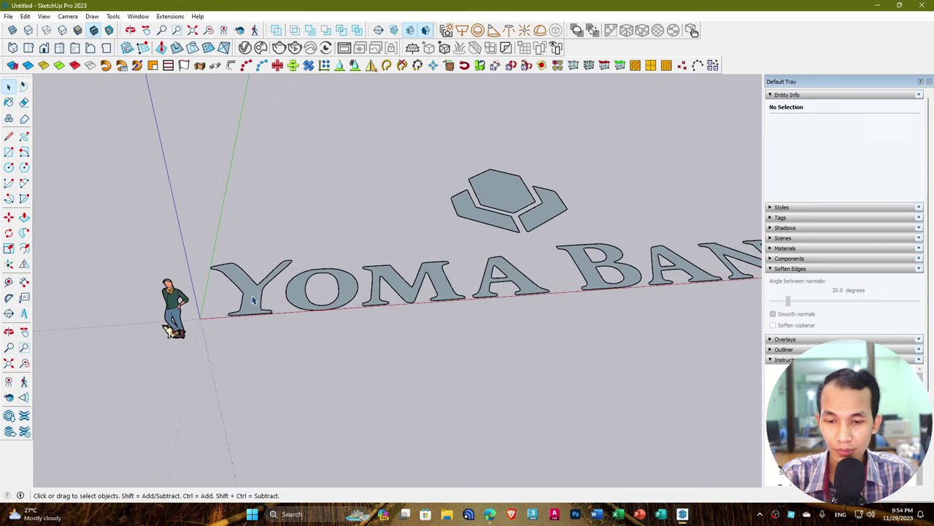
key("p")
left_click(252, 296)
left_click(251, 287)
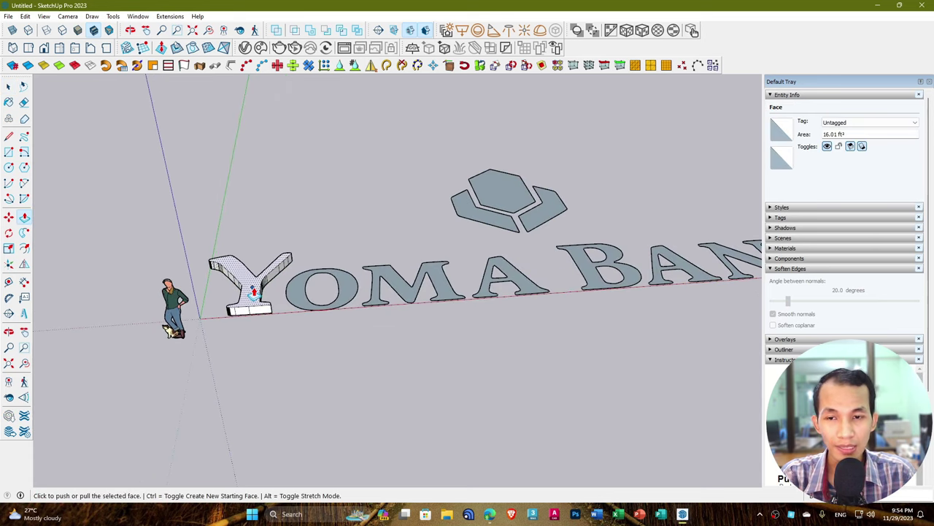
scroll(321, 305, "up", 1)
Step: Extrude the letters O and M of YOMA to the same height as the Y
key("space")
key("p")
double_click(298, 299)
key("space")
left_click(409, 278)
key("p")
double_click(408, 282)
key("space")
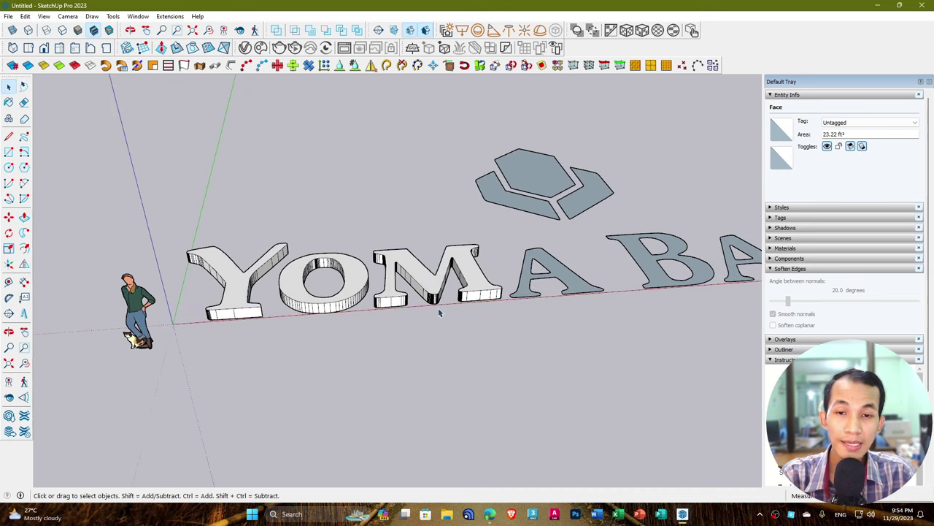
scroll(438, 307, "down", 3)
middle_click_drag(364, 304, 363, 315)
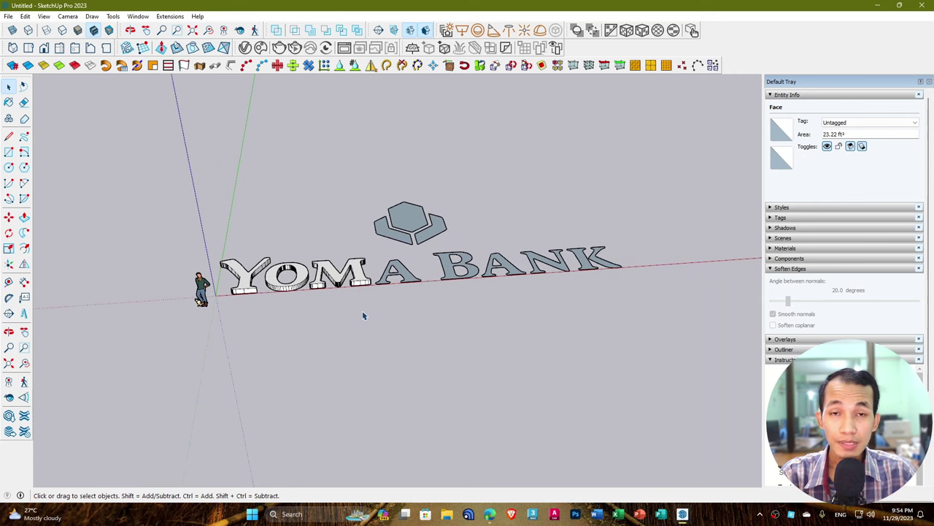